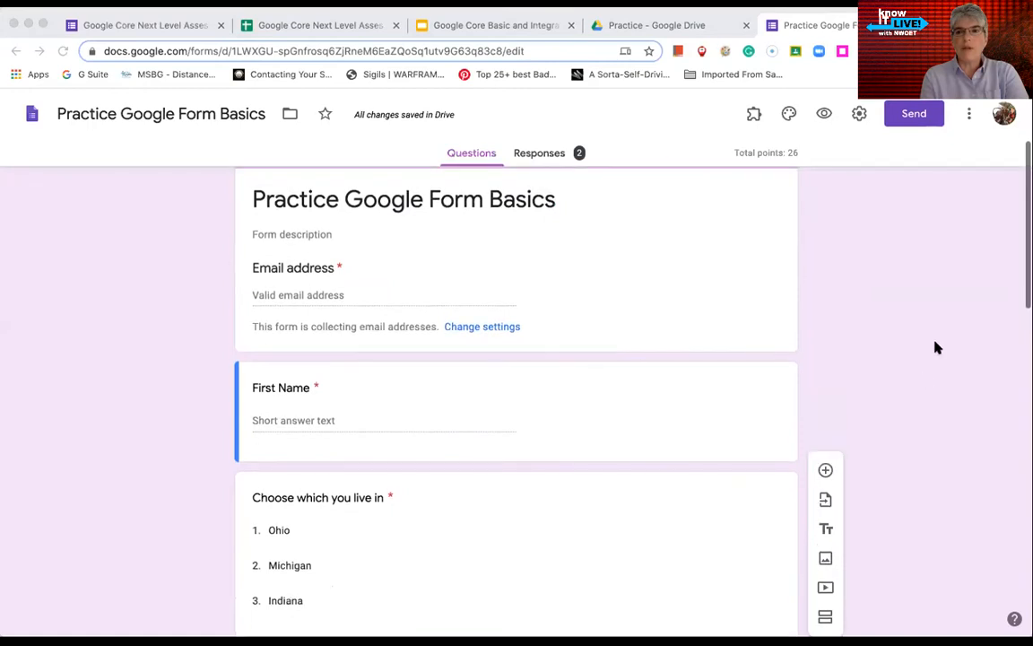
Open the 'Explain in a 1-minute video' file upload question and show its question-type list
scroll(599, 392, down, 6)
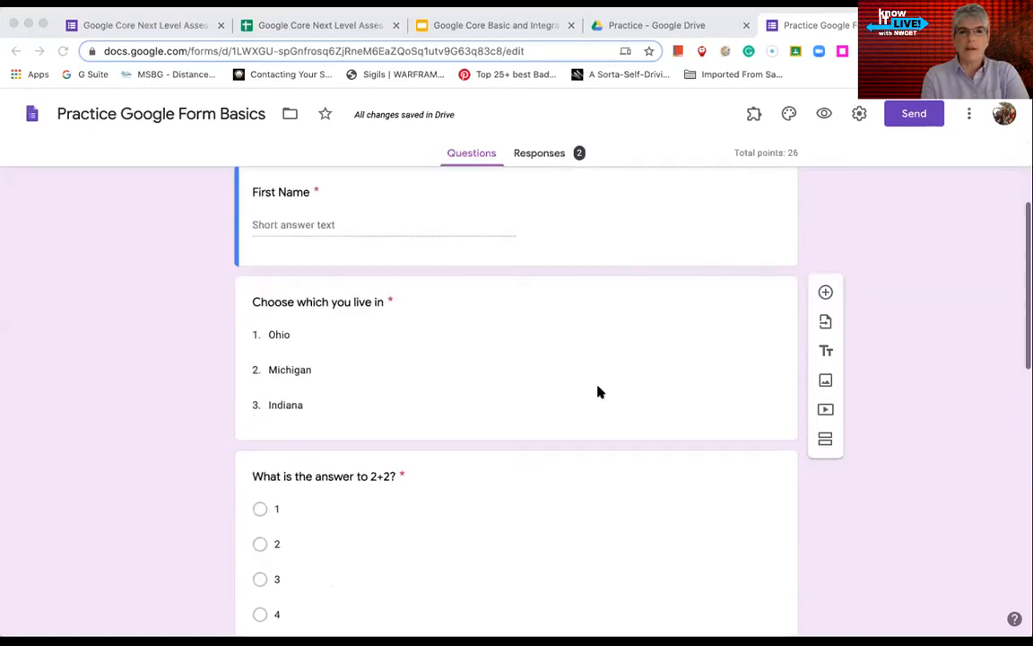
scroll(869, 469, down, 2)
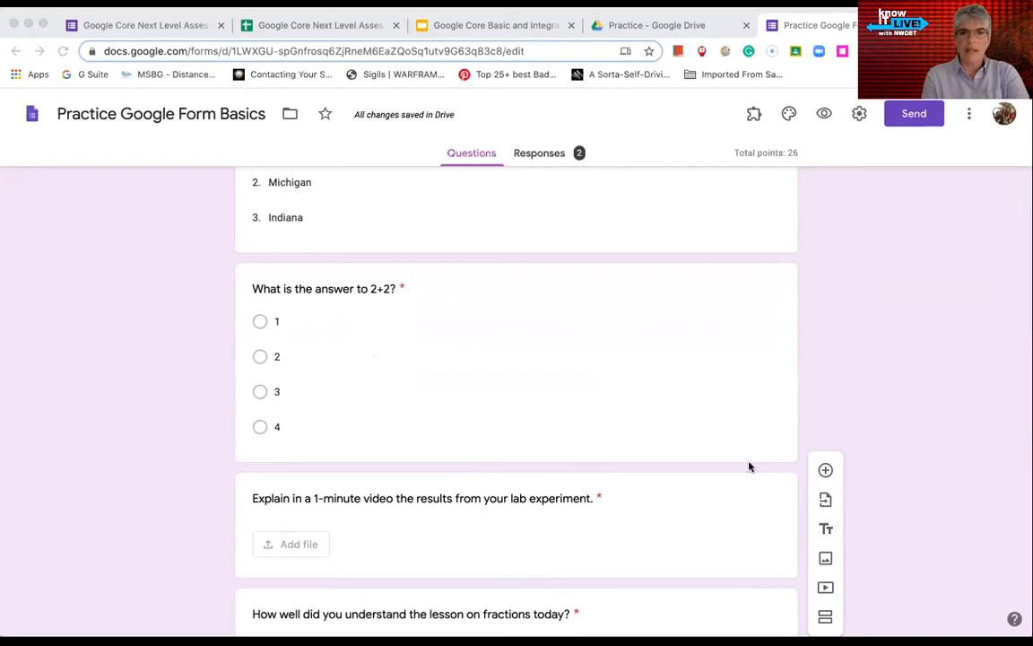
scroll(681, 463, down, 5)
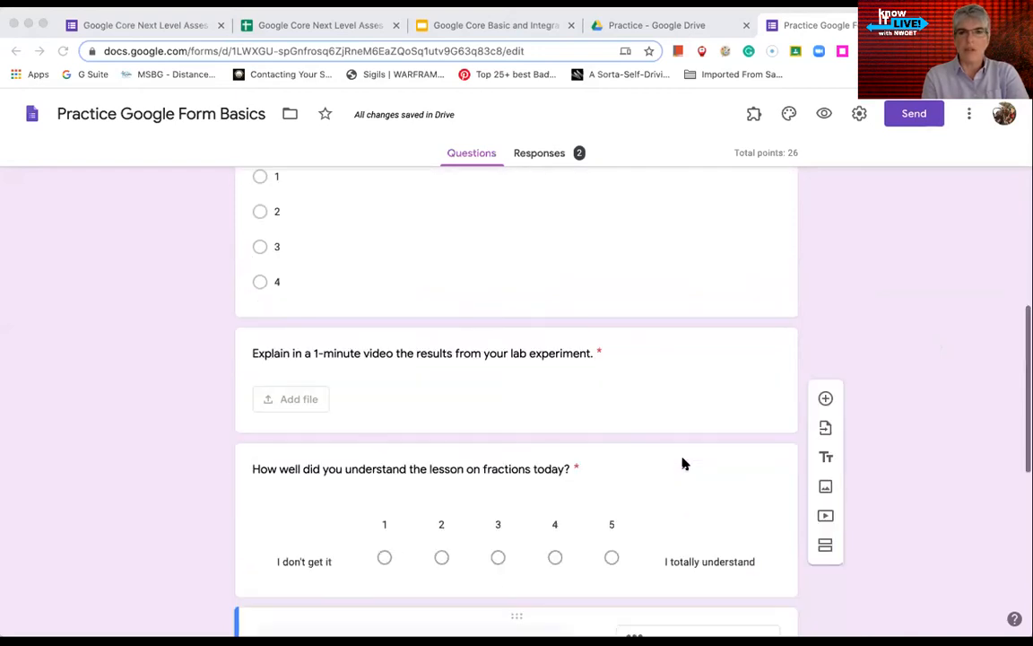
click(827, 473)
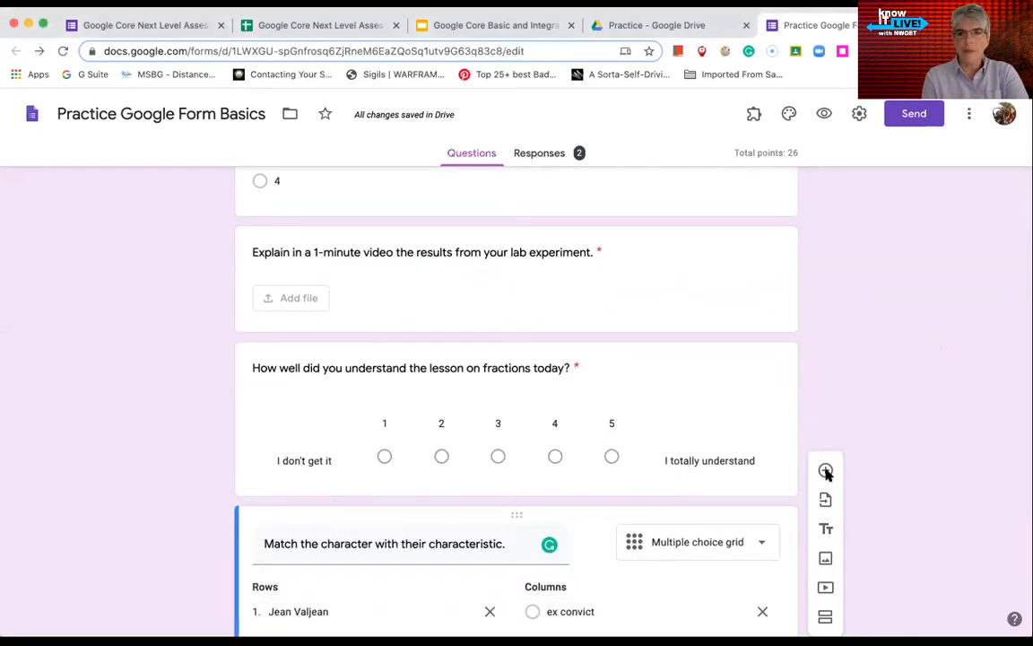
click(714, 307)
click(756, 265)
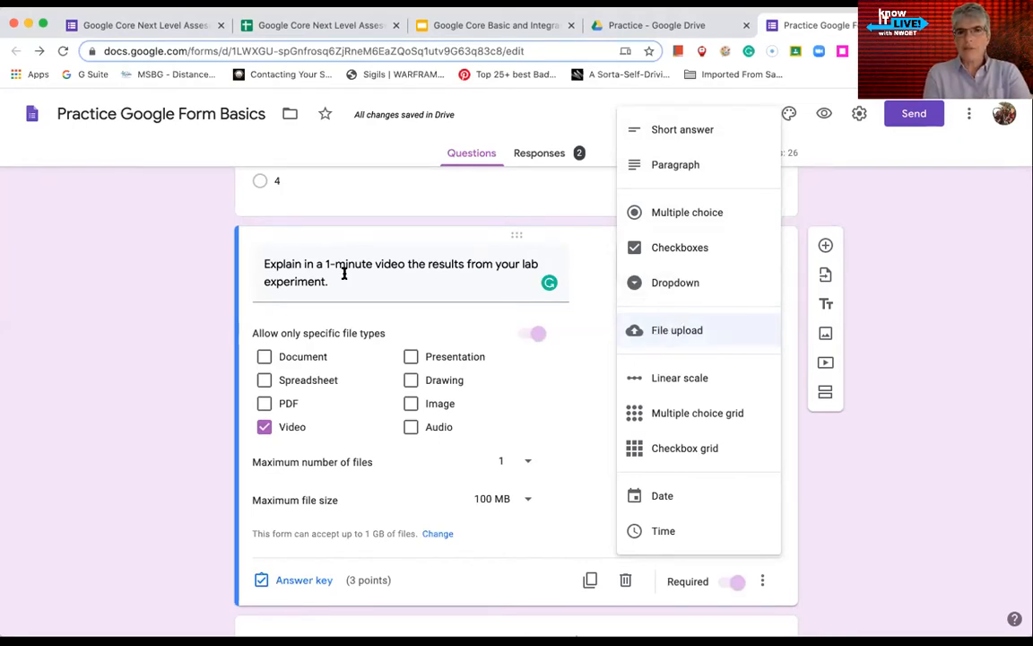
click(216, 279)
scroll(217, 279, up, 1)
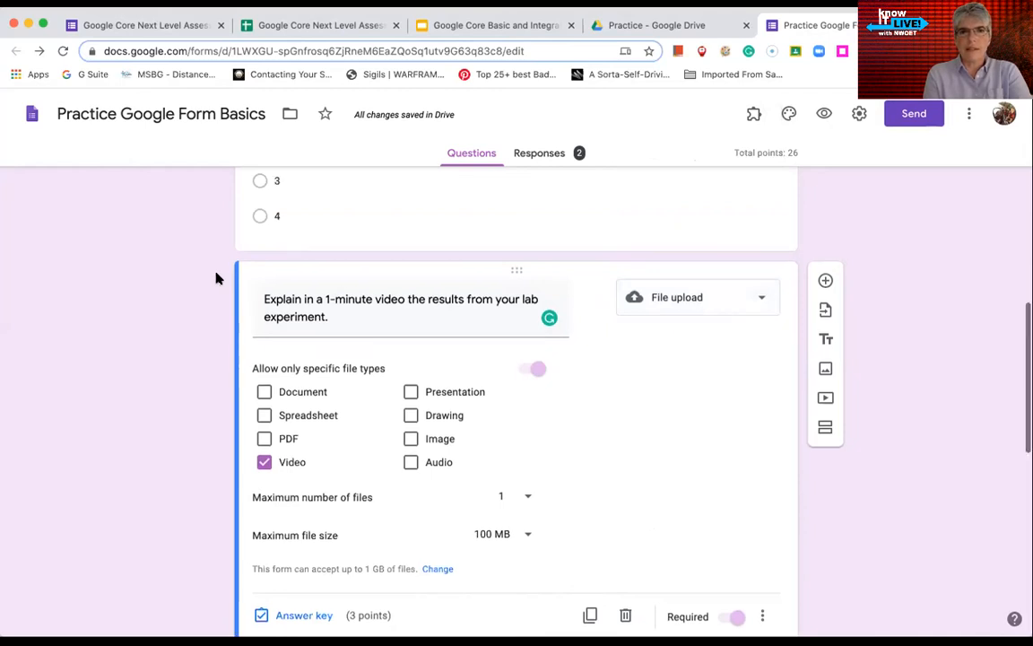
scroll(445, 246, down, 2)
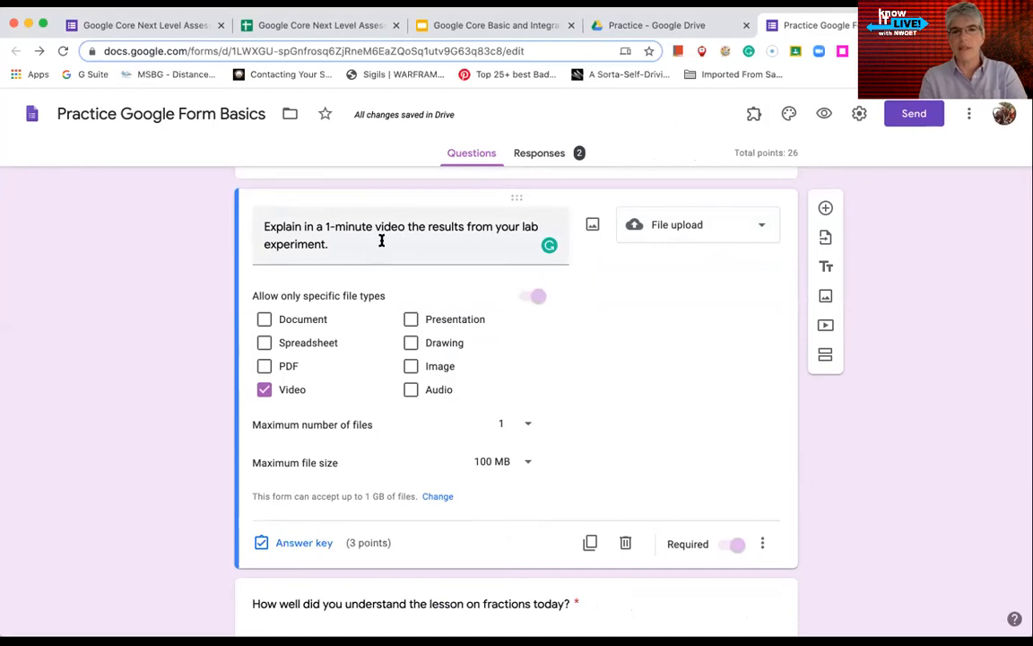
click(527, 302)
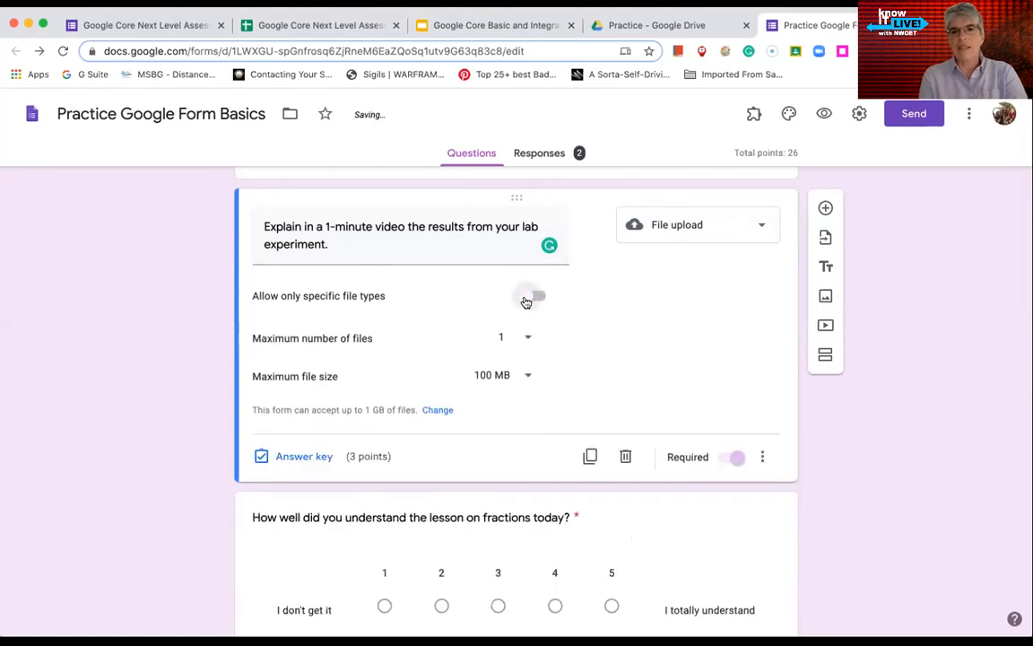
click(526, 299)
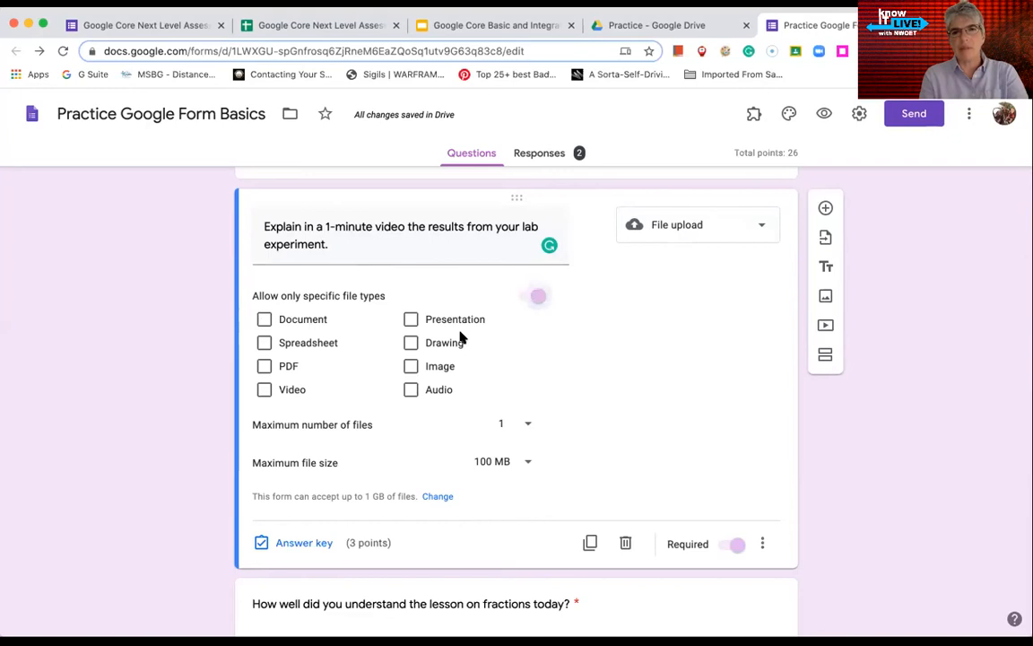
click(264, 391)
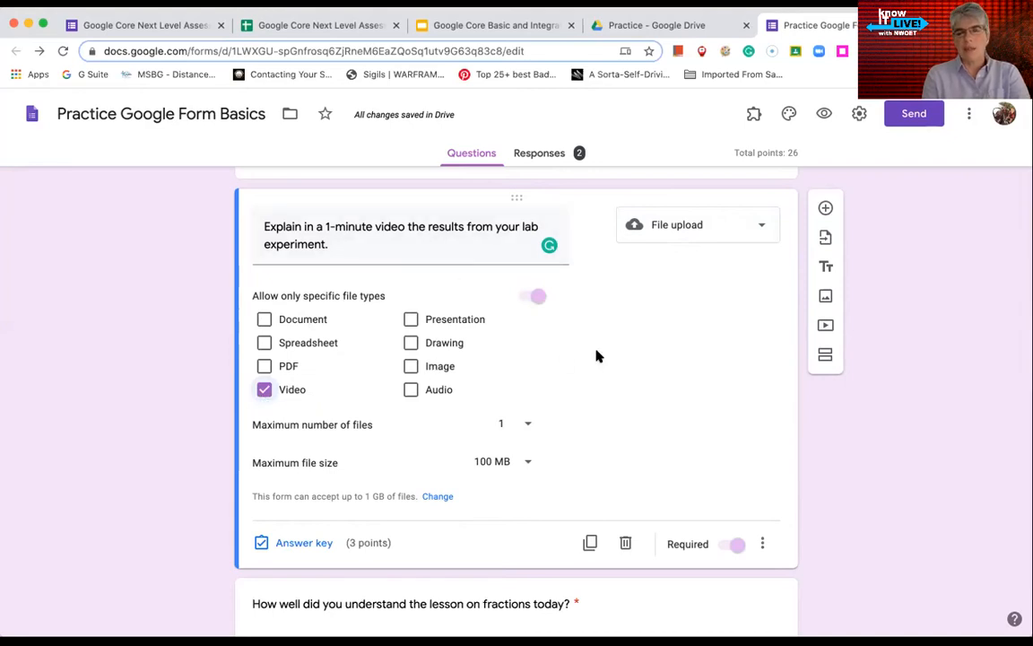
scroll(601, 356, down, 2)
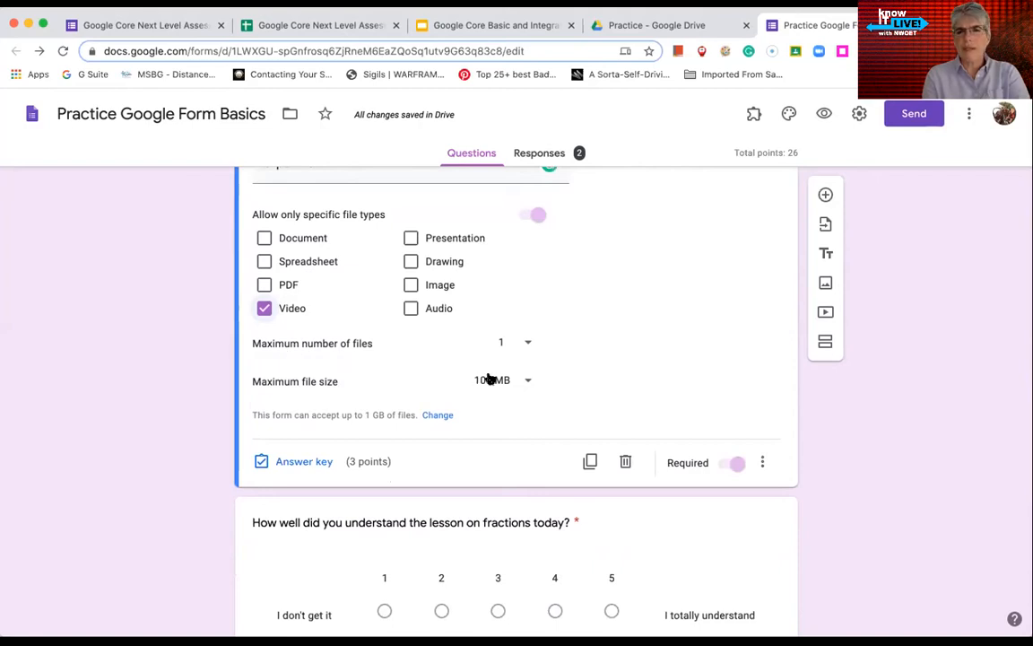
click(527, 345)
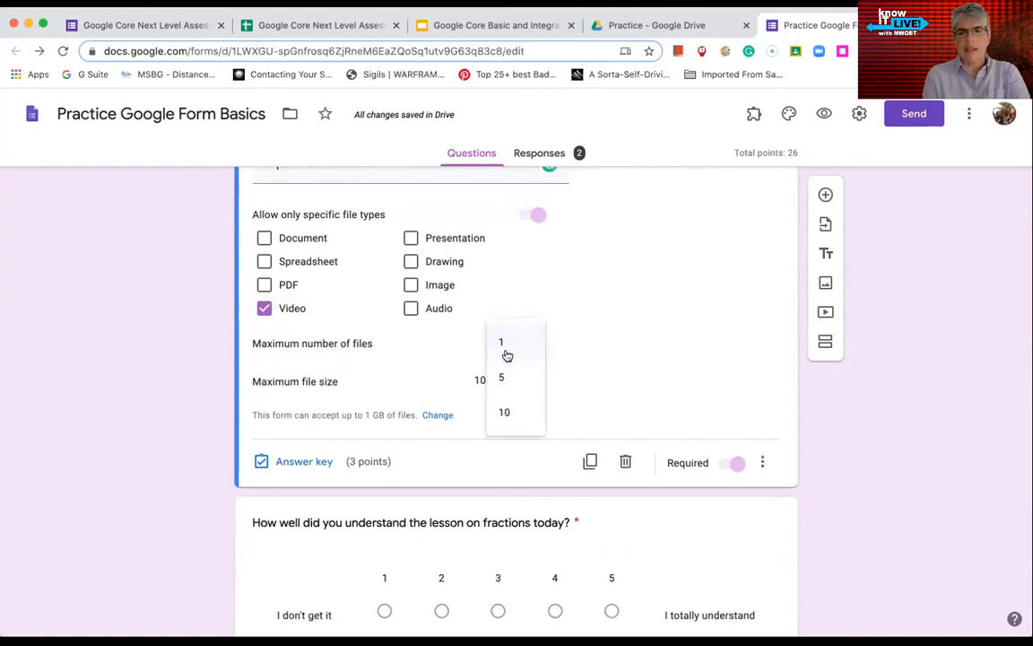
click(601, 348)
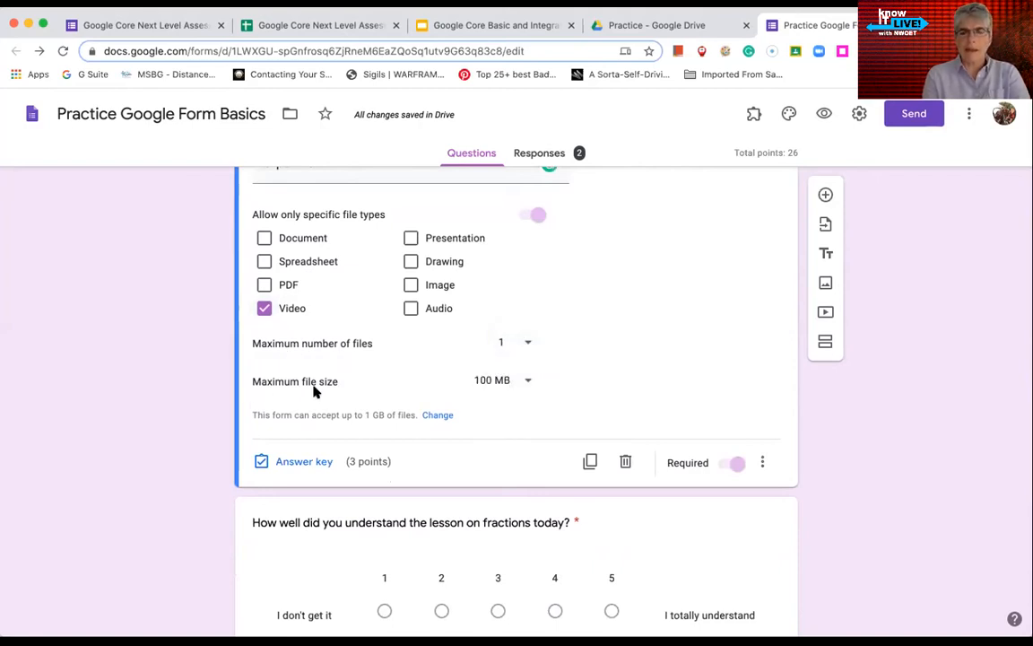
click(536, 384)
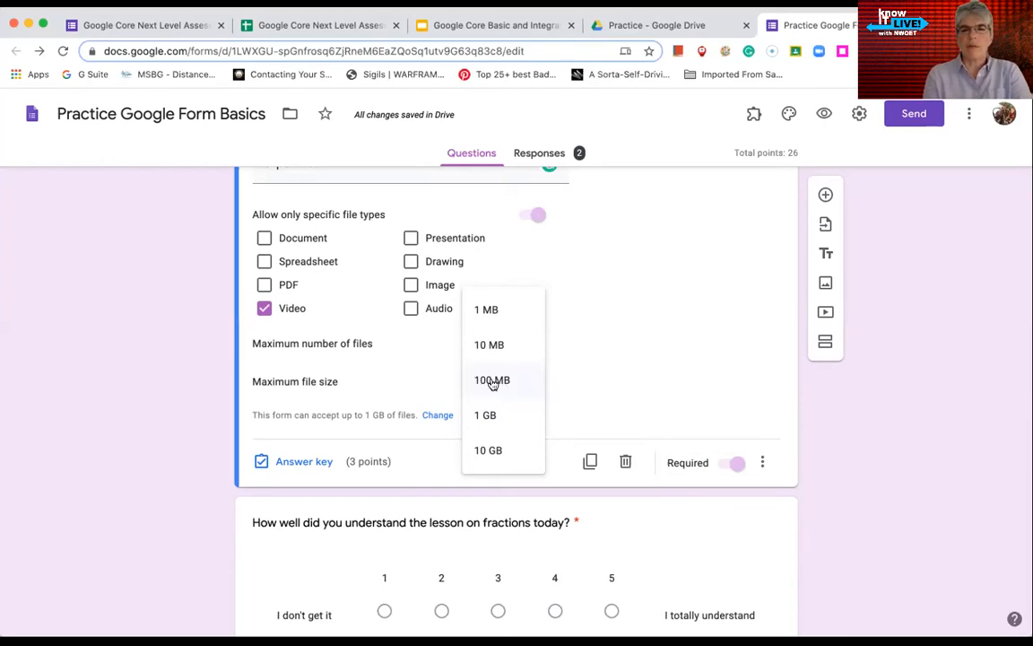
click(583, 362)
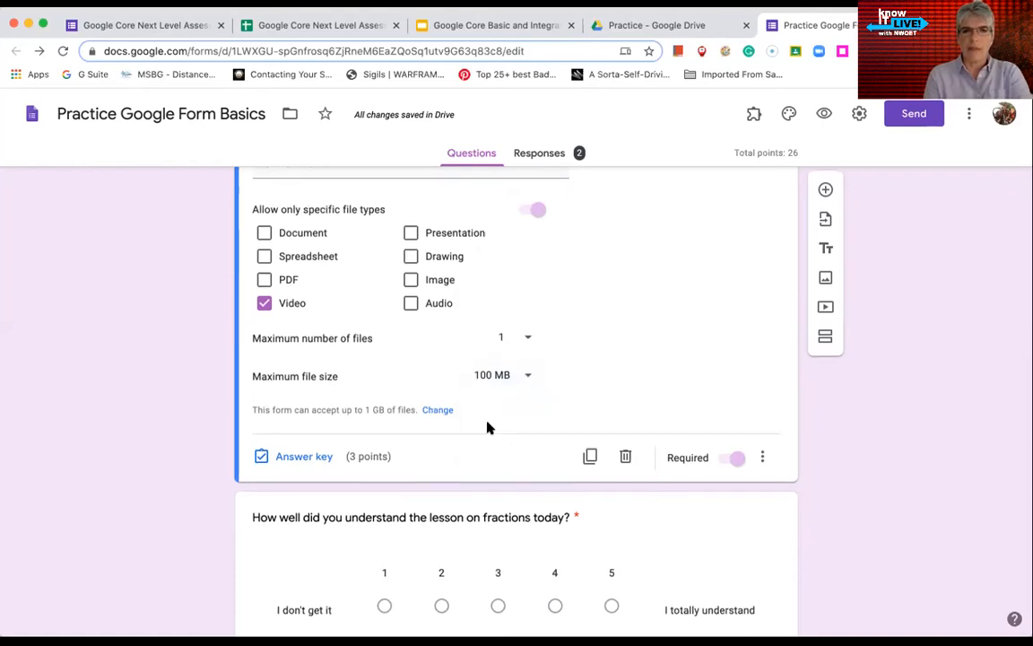
scroll(489, 428, down, 1)
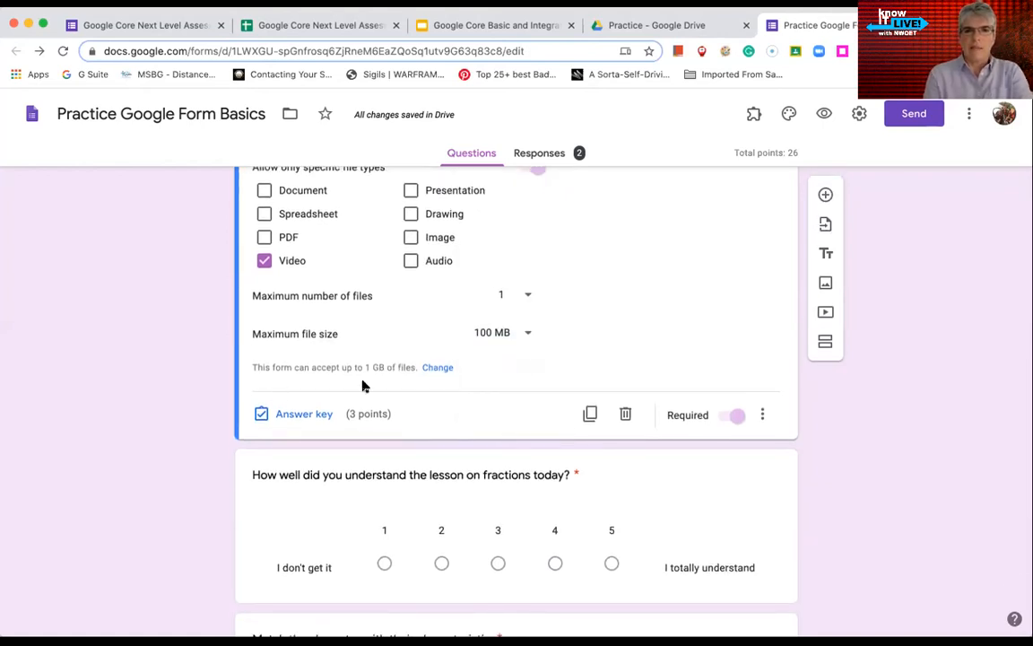
click(519, 335)
click(445, 358)
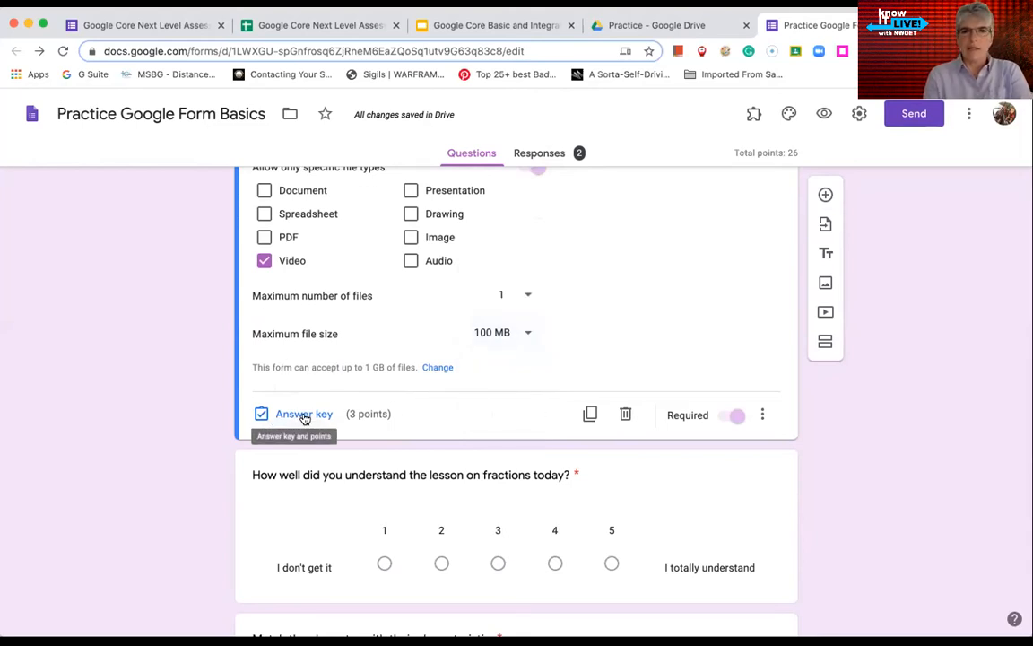
scroll(304, 417, up, 3)
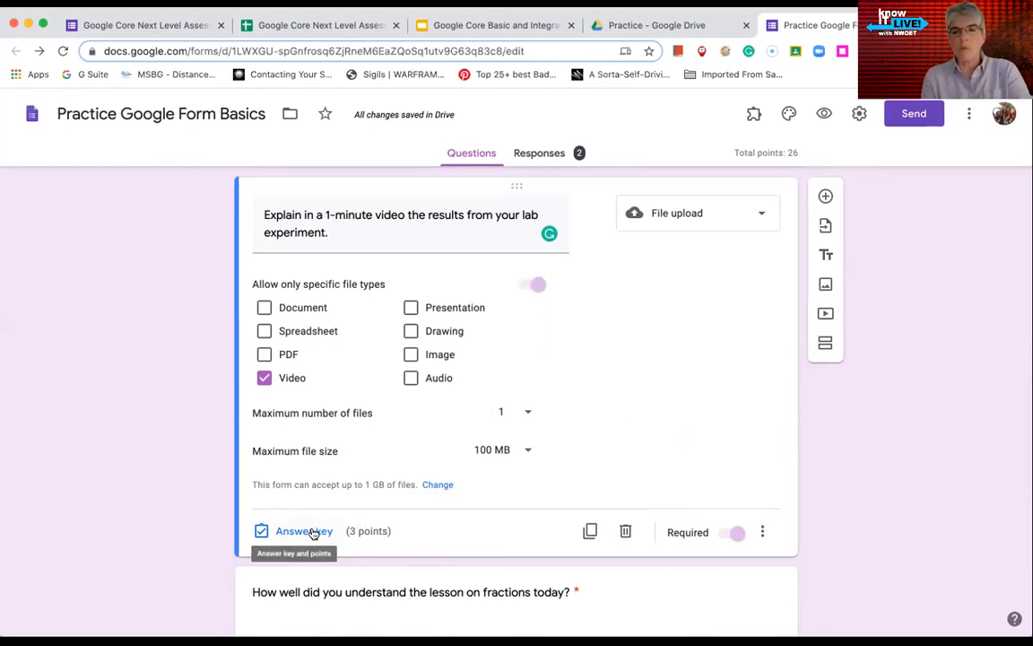
scroll(743, 405, down, 1)
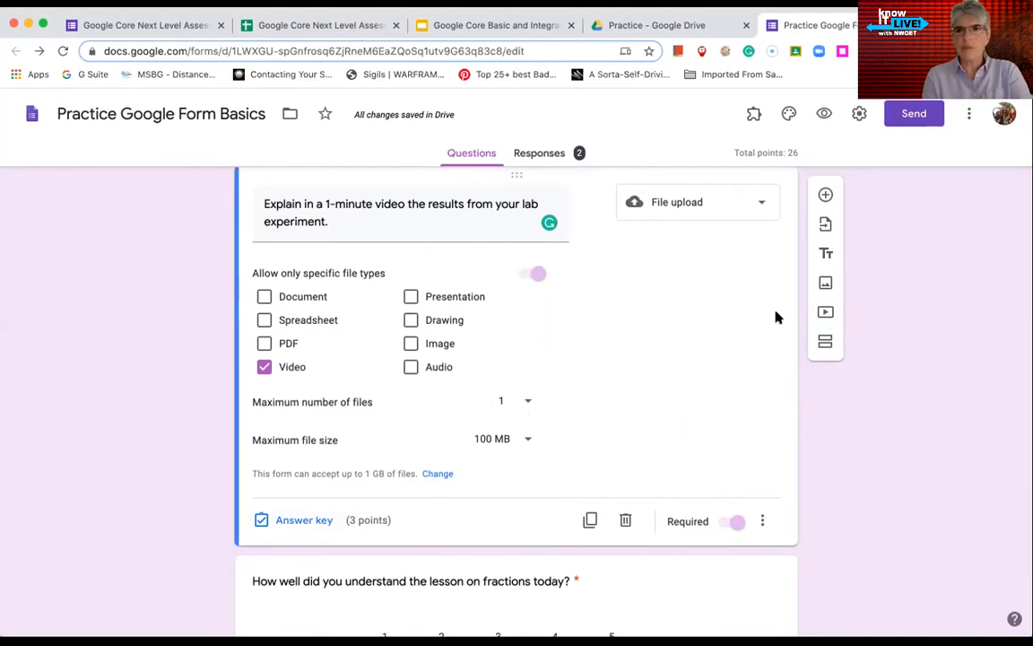
click(723, 202)
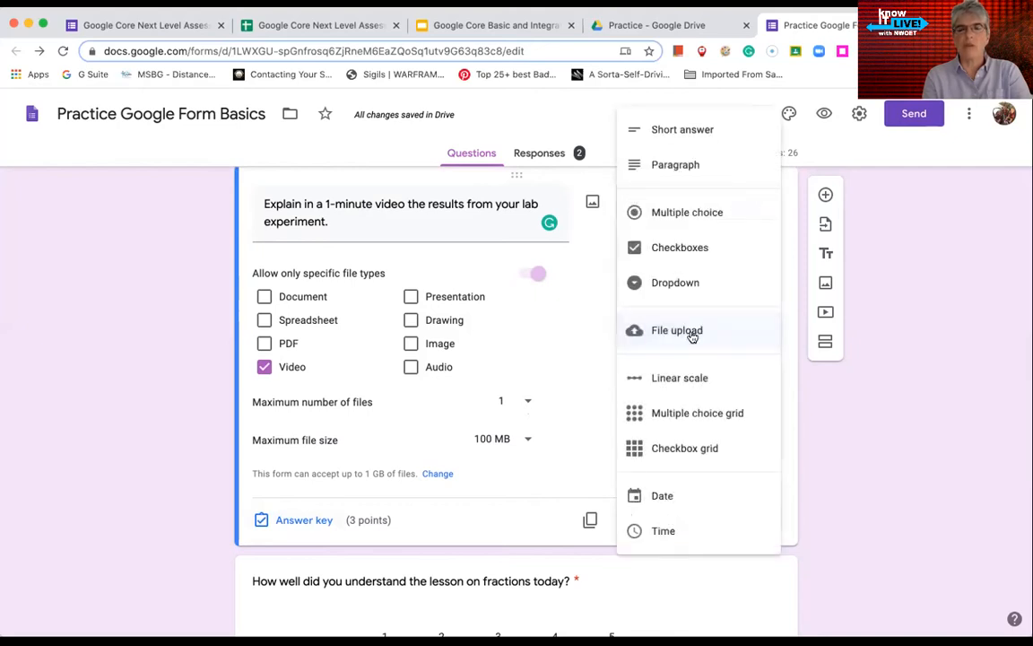
click(825, 440)
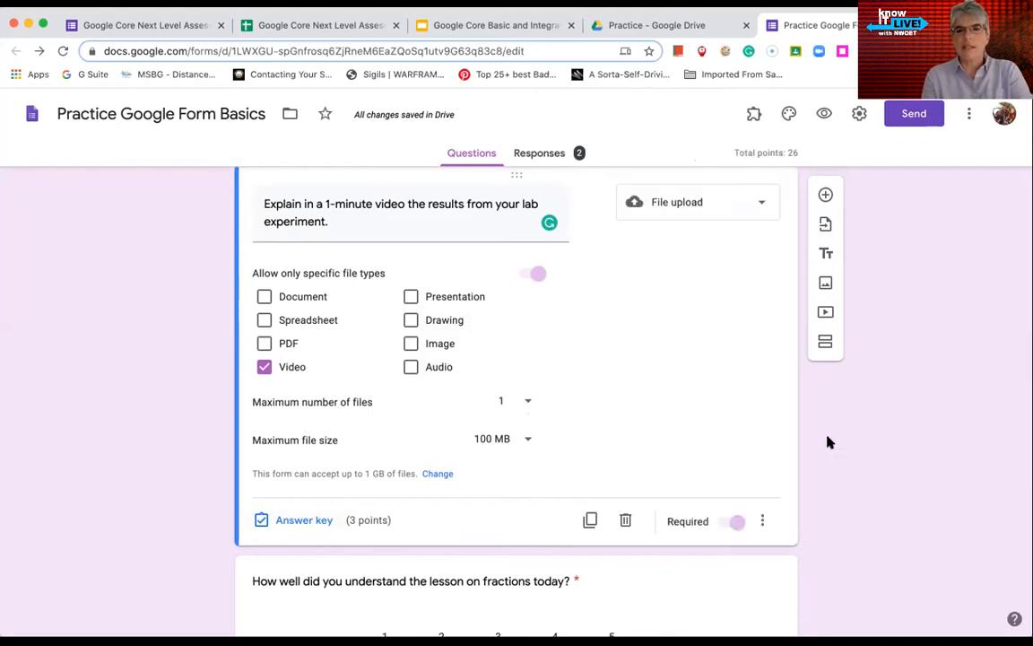
scroll(639, 545, down, 3)
scroll(639, 545, down, 3)
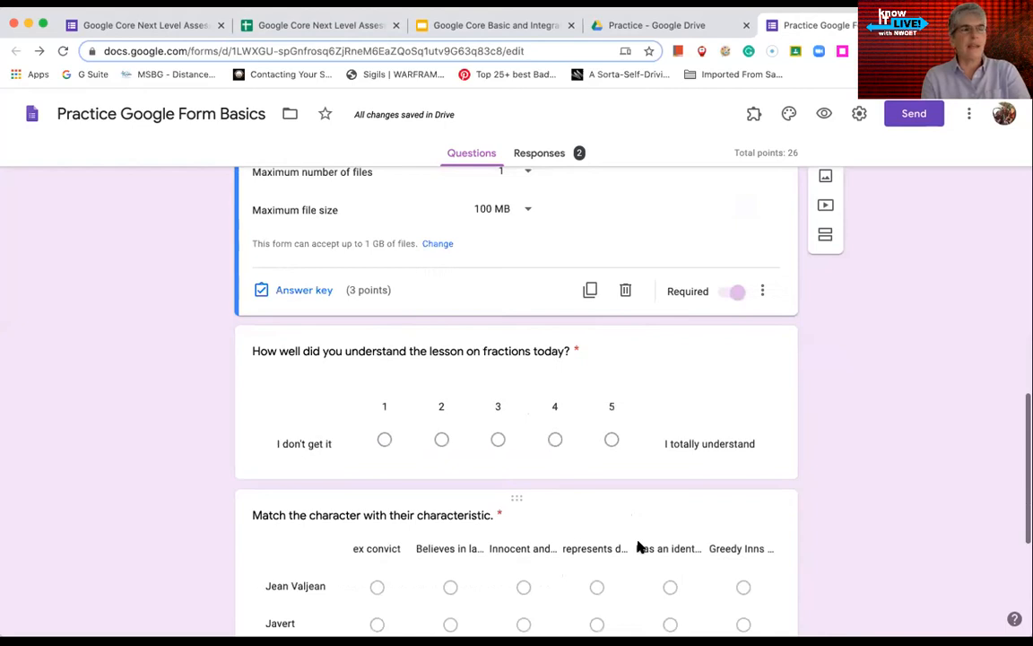
scroll(638, 546, down, 1)
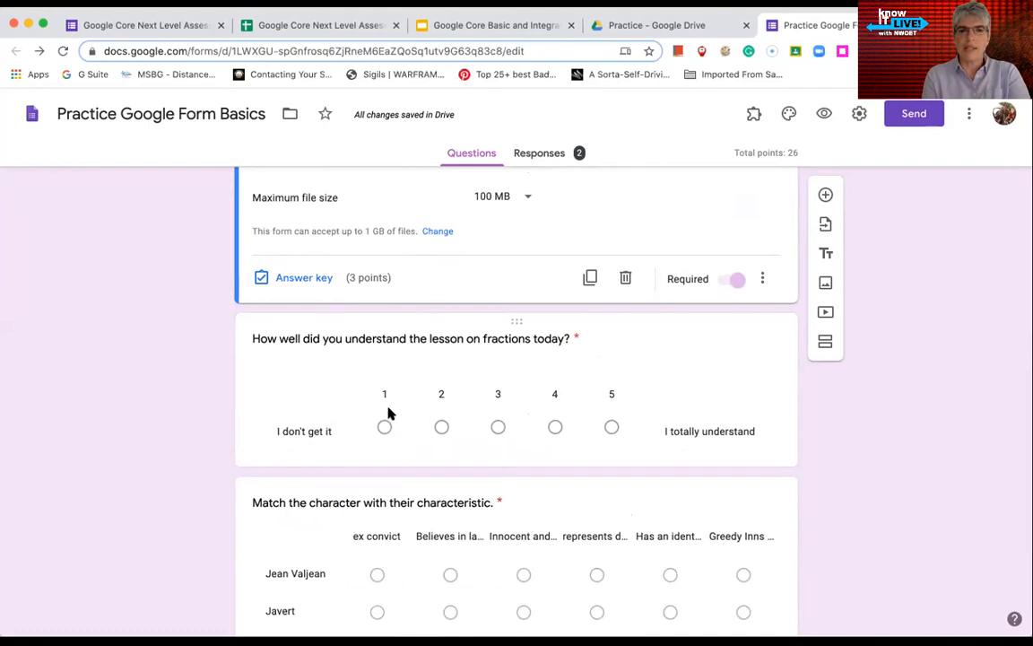
Keep the fractions linear scale at 1 to 5, then open the character-matching grid question
click(664, 364)
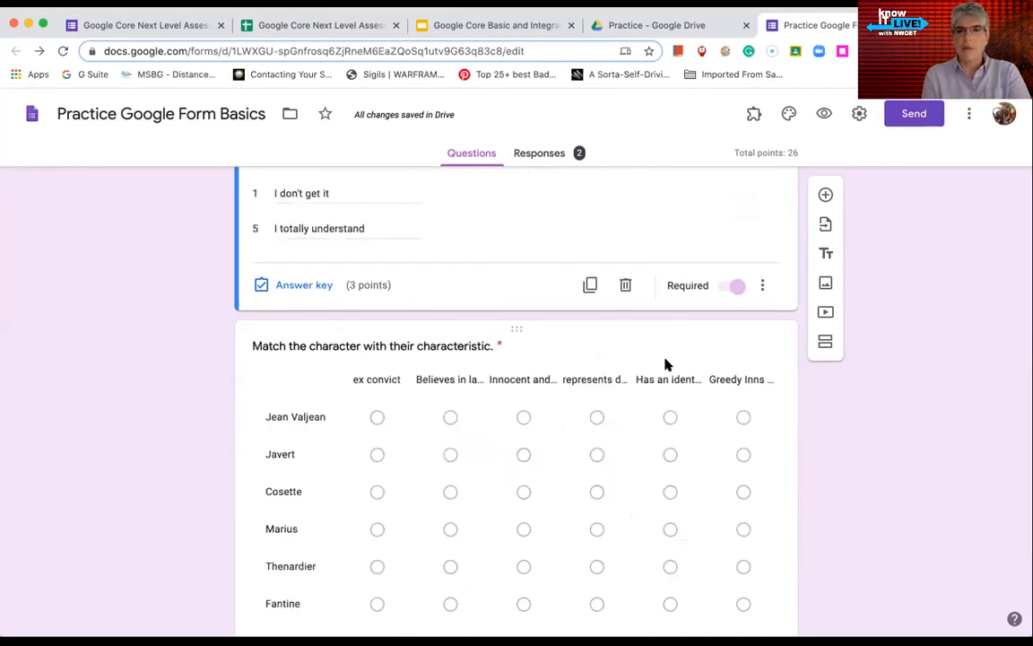
click(330, 400)
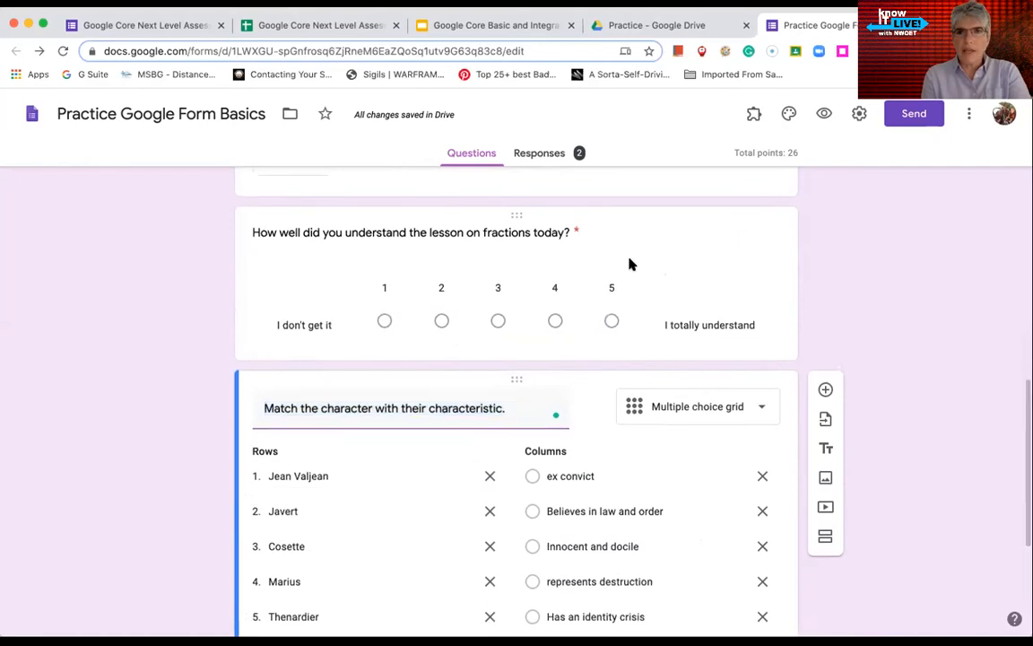
click(629, 263)
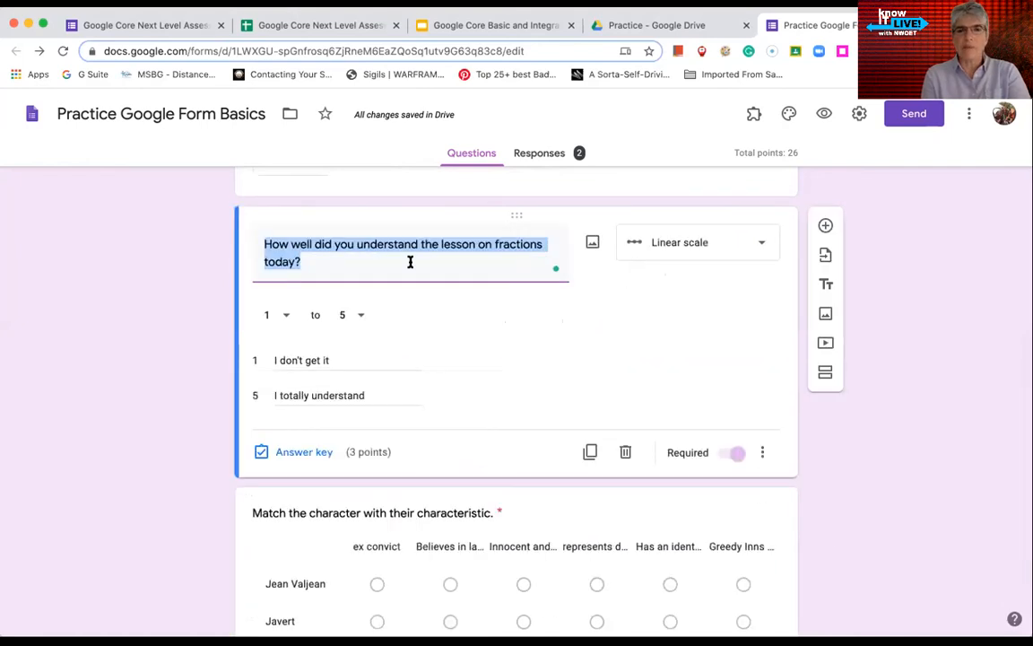
click(286, 318)
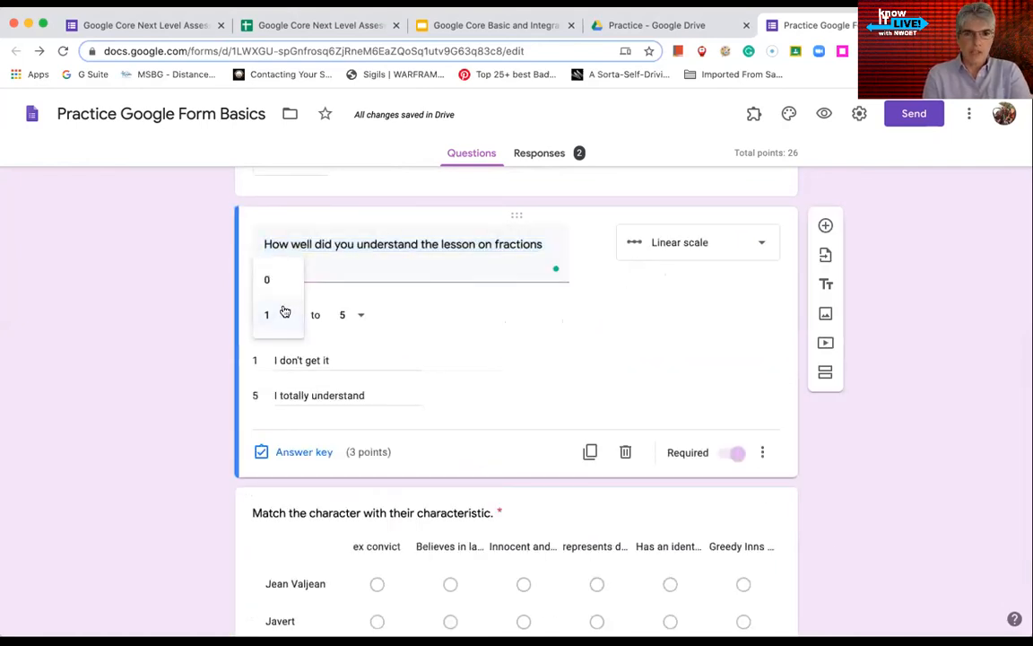
click(382, 329)
click(357, 316)
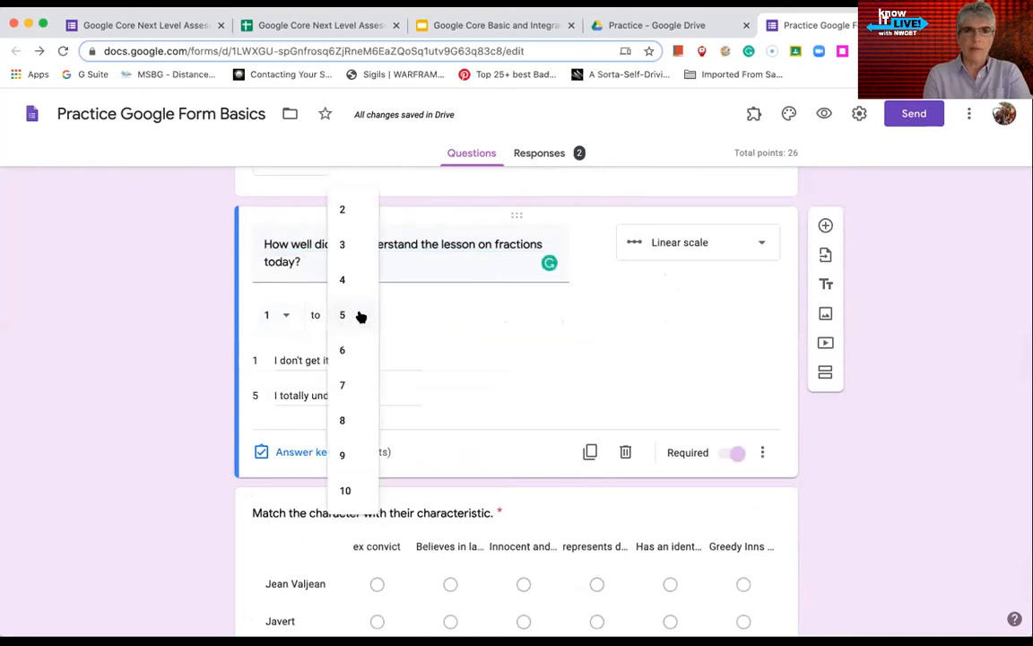
click(417, 320)
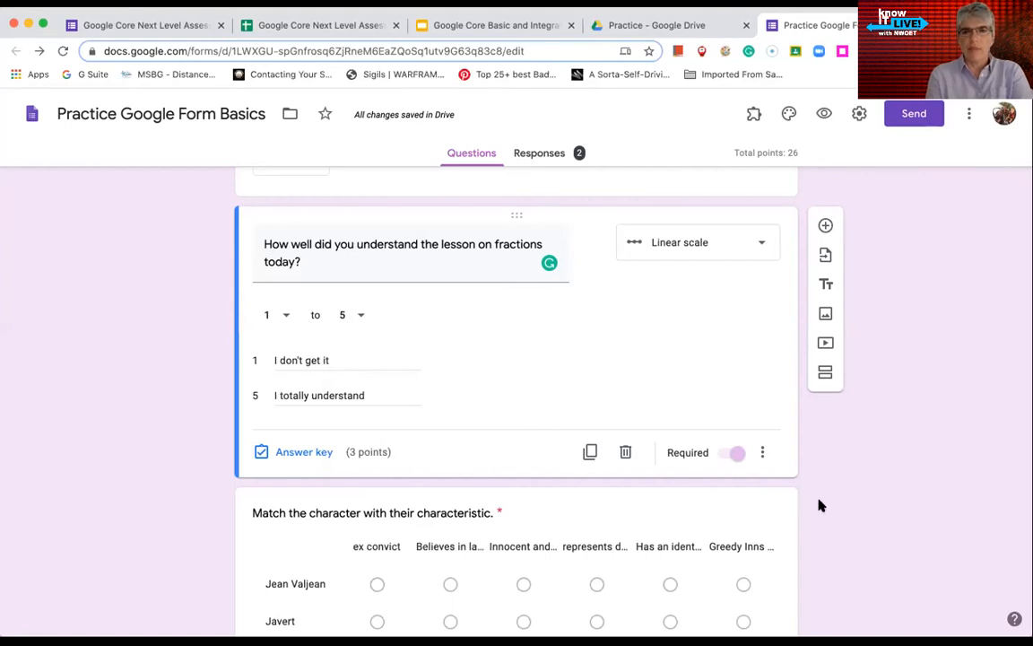
click(779, 518)
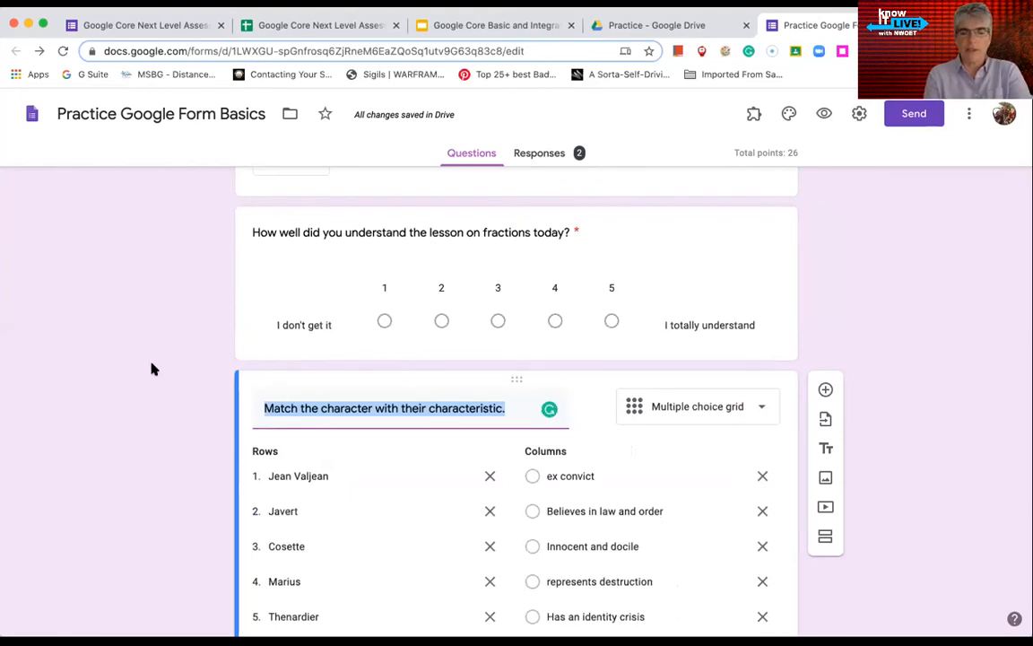
Change the Time question's type to Checkbox grid
scroll(153, 366, down, 3)
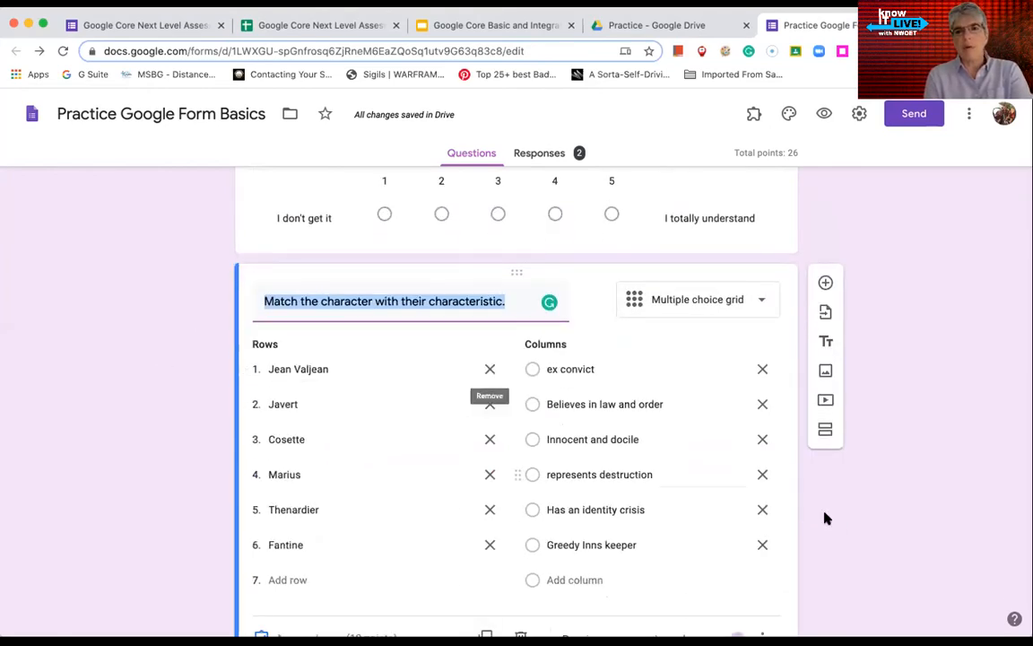
scroll(883, 530, down, 1)
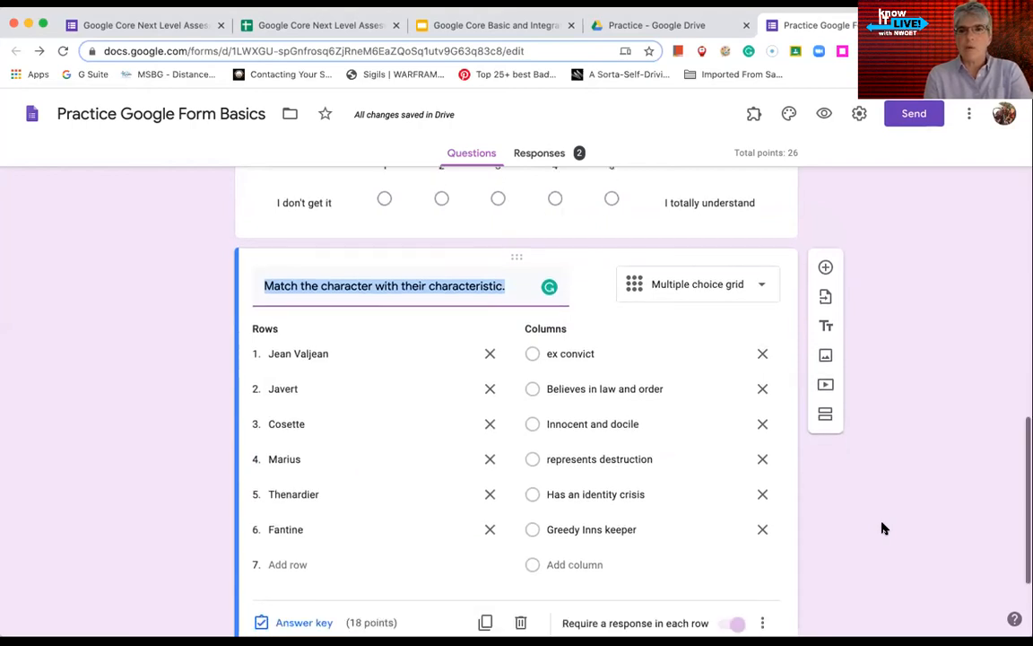
scroll(884, 551, down, 4)
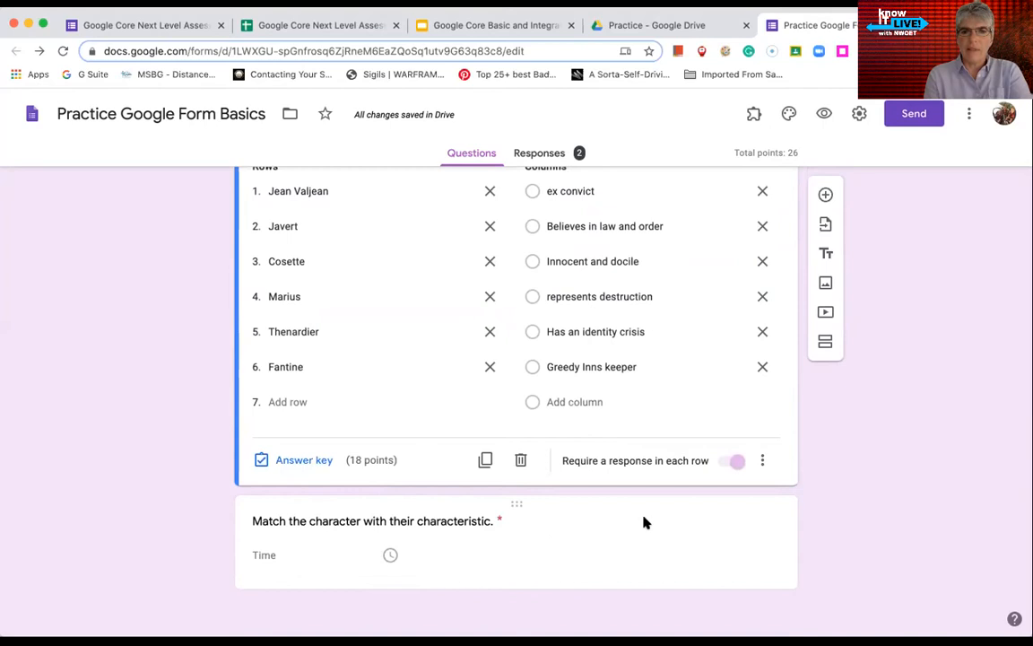
click(648, 522)
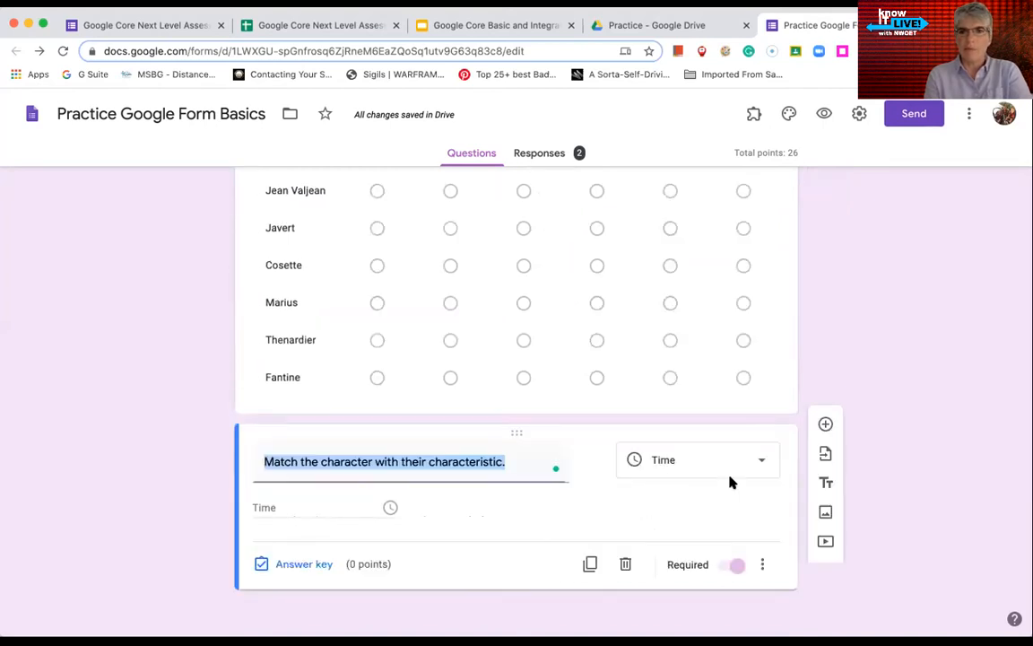
click(729, 461)
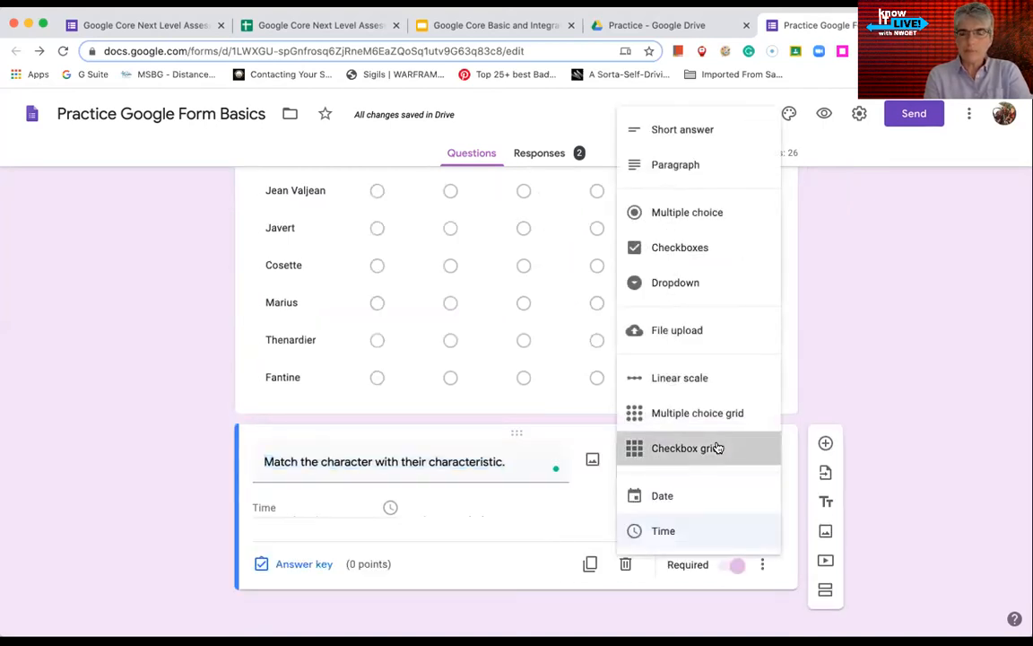
click(717, 447)
Turn off 'Require a response in each row' on the character grid, keeping it a checkbox grid
scroll(227, 470, up, 5)
scroll(227, 469, down, 2)
scroll(227, 470, down, 2)
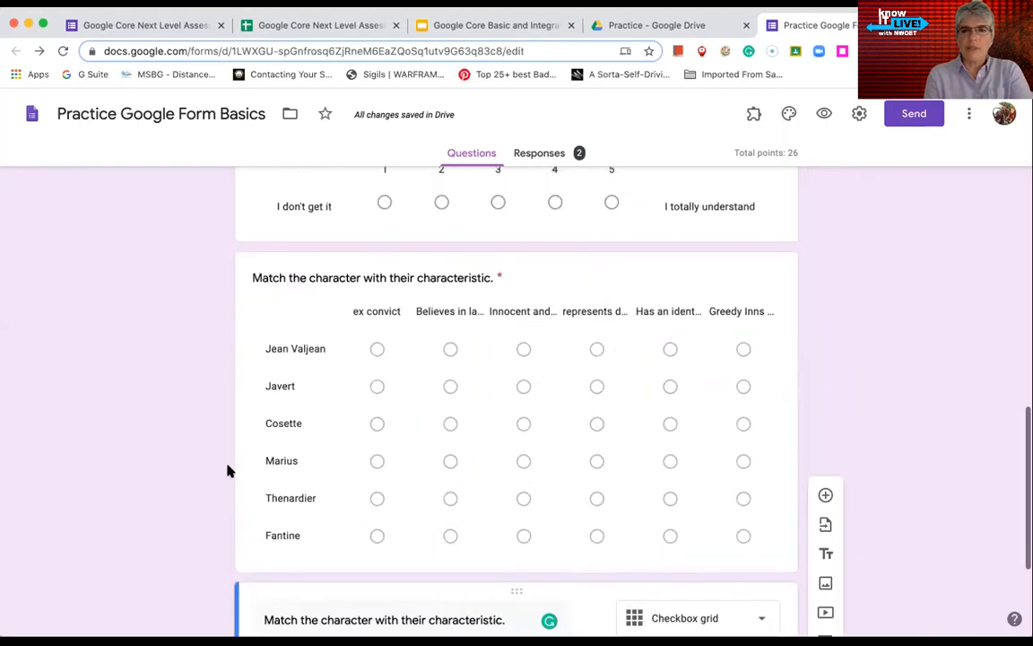
click(607, 305)
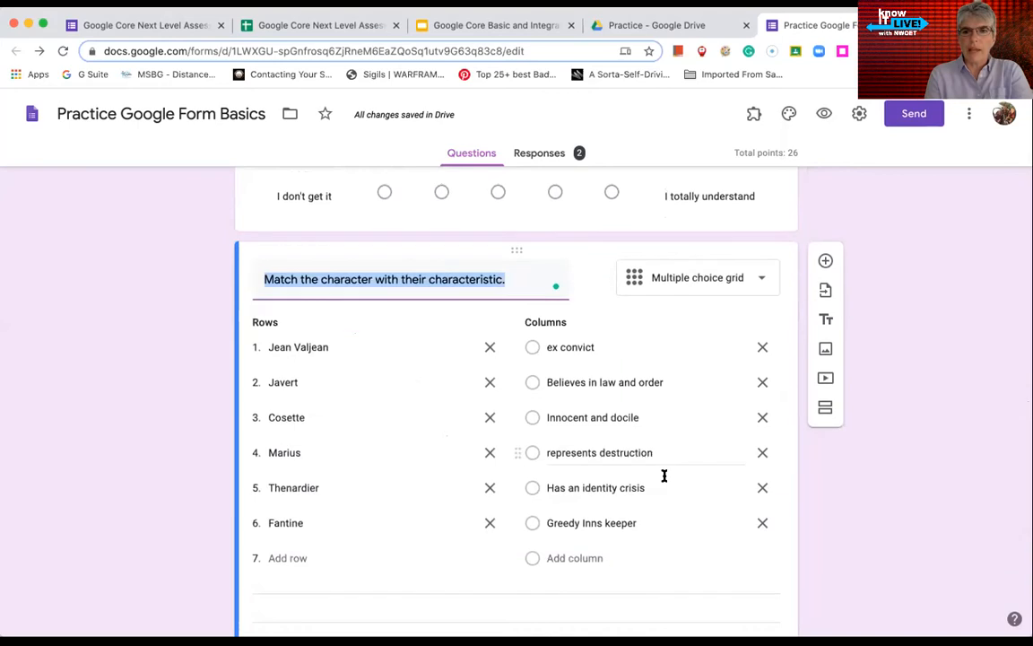
scroll(616, 567, down, 2)
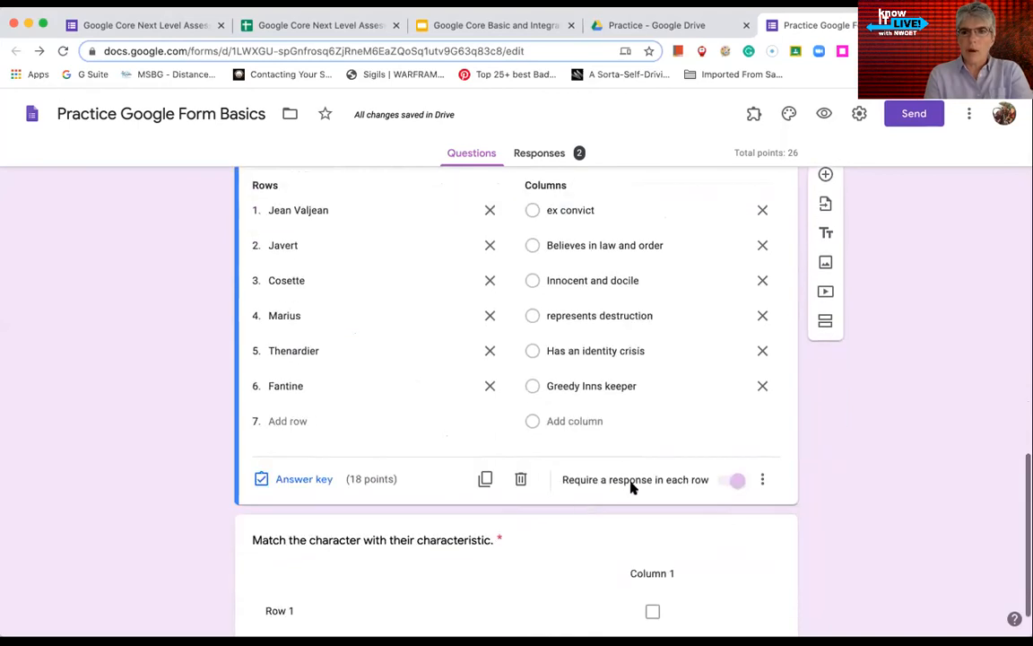
click(734, 481)
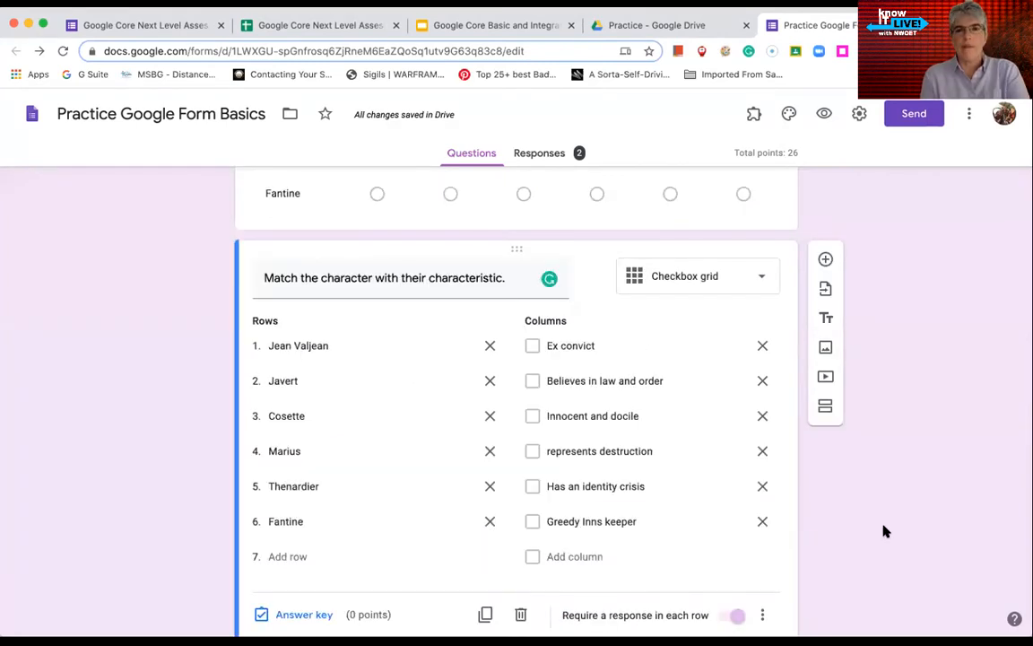
click(759, 283)
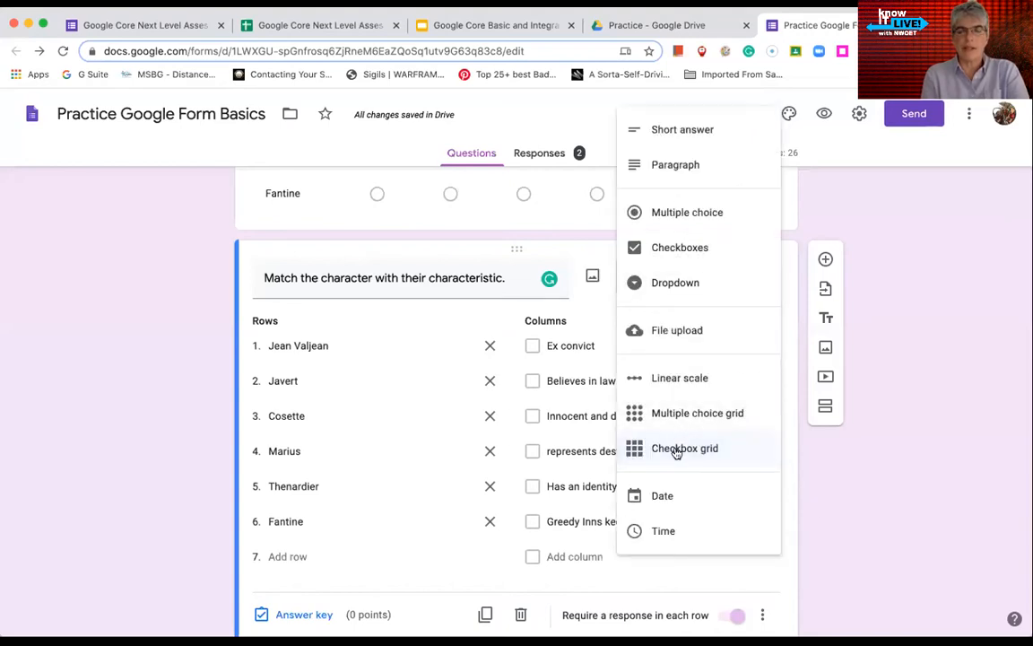
click(890, 493)
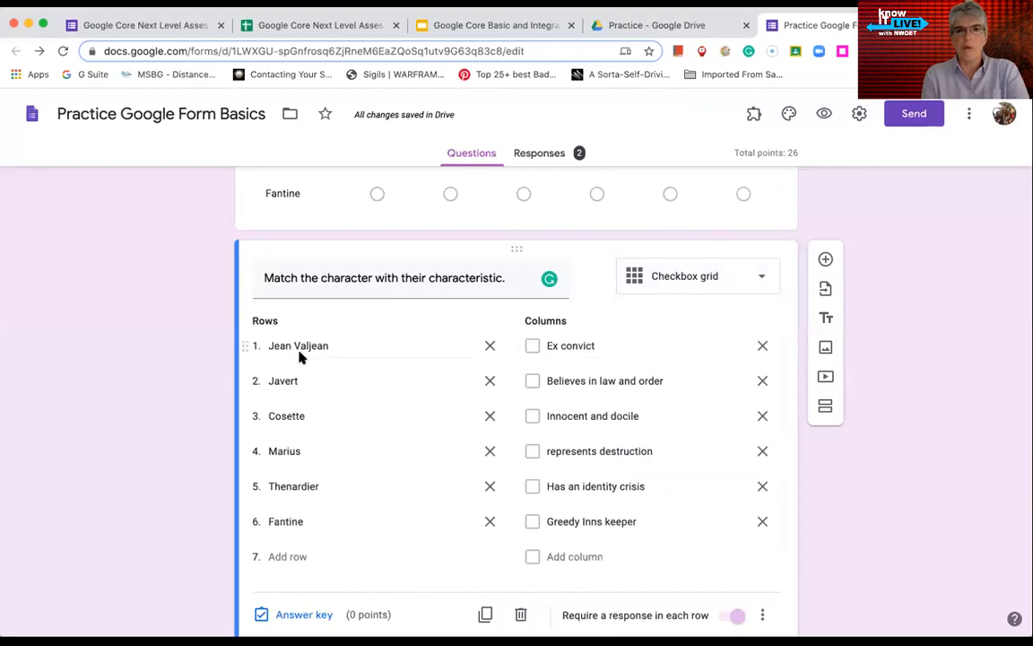
Preview the form as a respondent
scroll(300, 356, up, 5)
scroll(216, 265, up, 1)
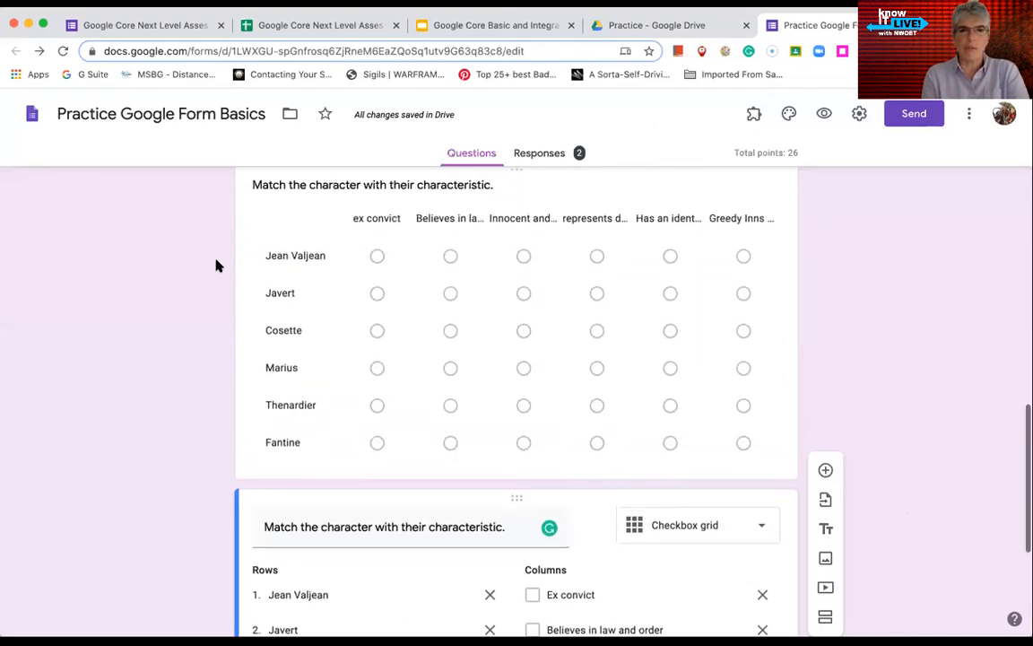
scroll(148, 360, down, 5)
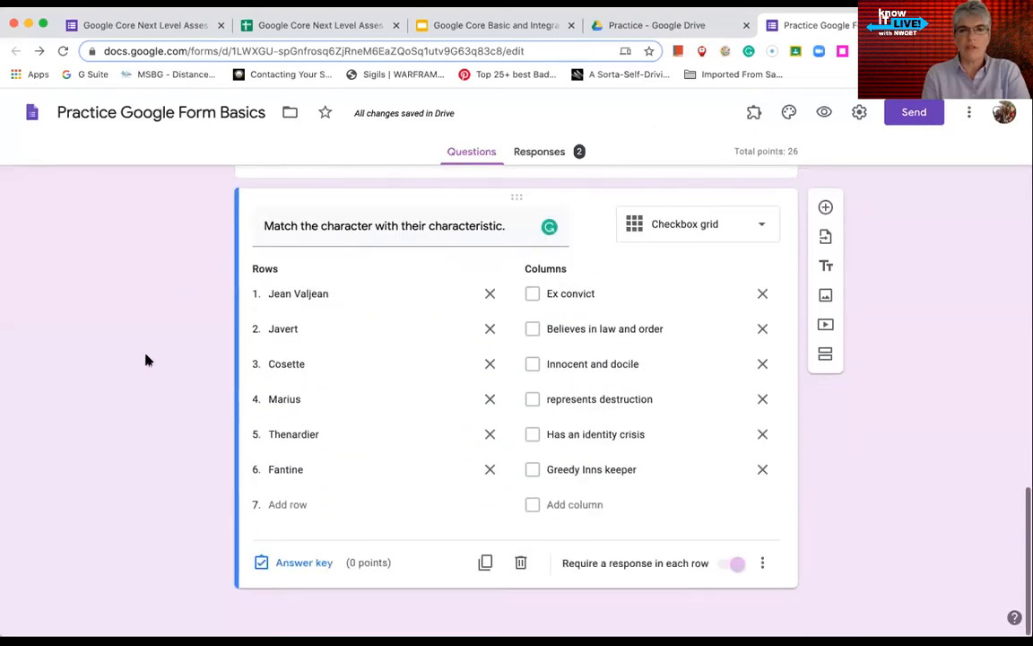
scroll(148, 360, up, 4)
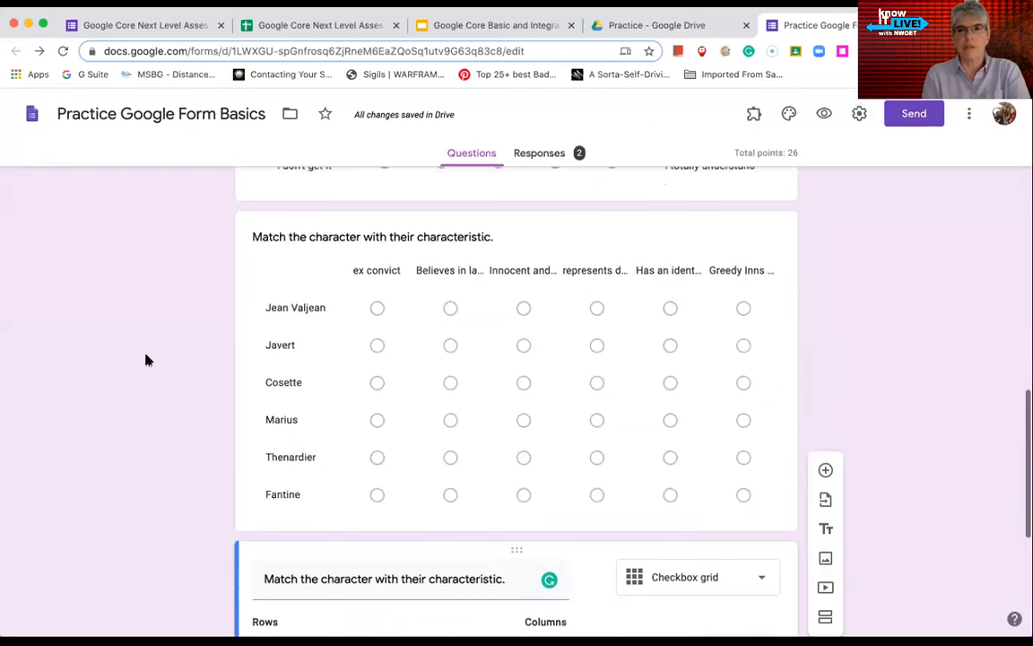
click(824, 116)
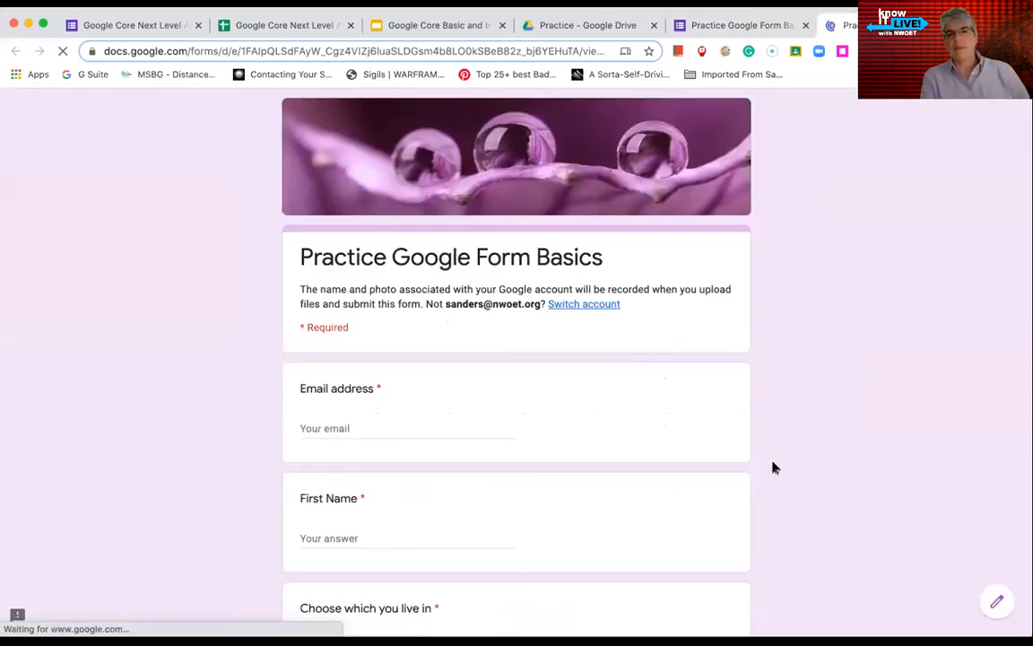
Check the state choices in the Choose dropdown without selecting one
scroll(772, 465, down, 1)
scroll(772, 465, down, 5)
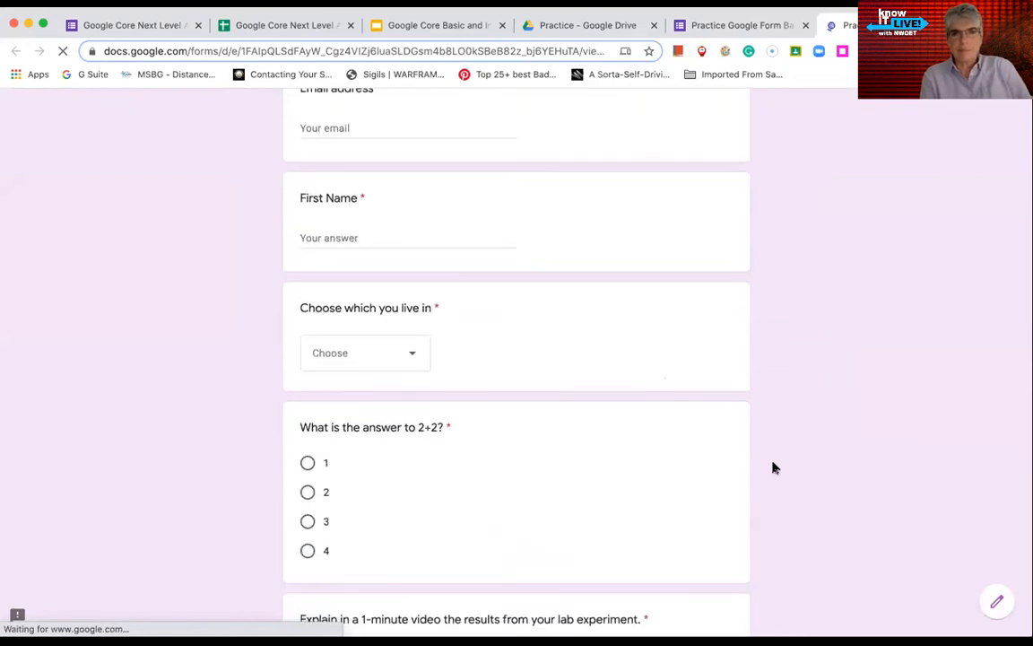
scroll(489, 317, up, 1)
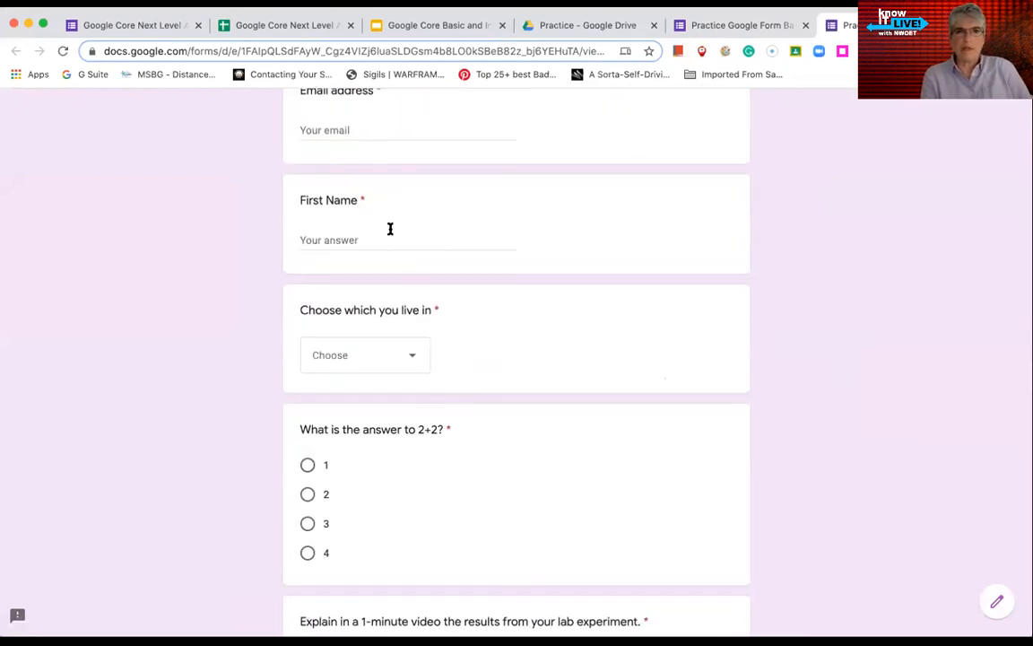
click(407, 361)
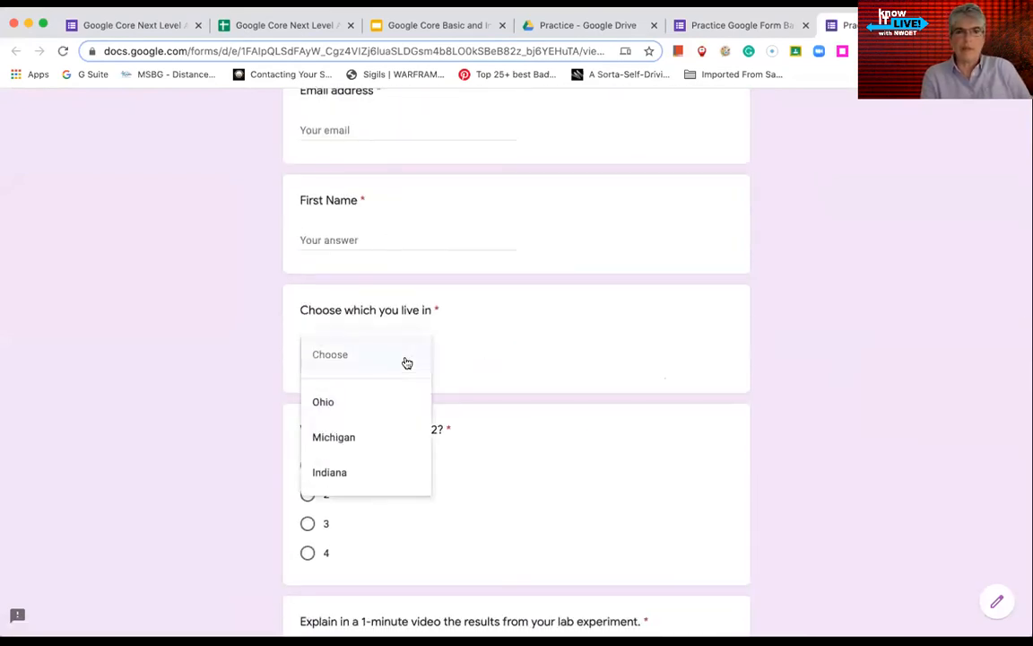
click(171, 390)
Try Add file on the video question, then cancel the Insert file dialog
scroll(295, 286, down, 3)
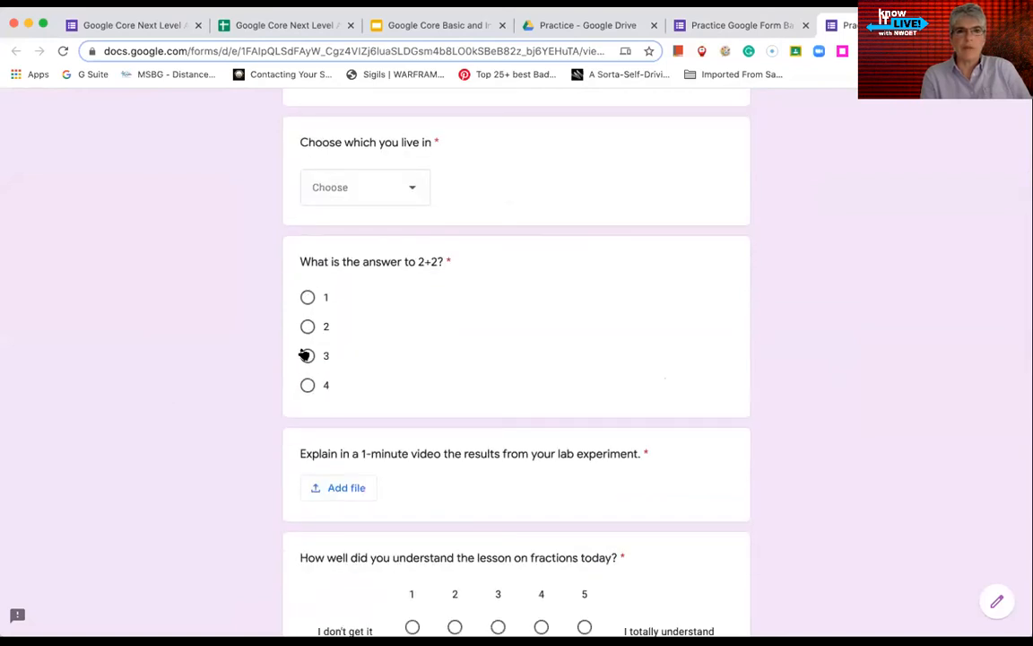
scroll(179, 352, down, 3)
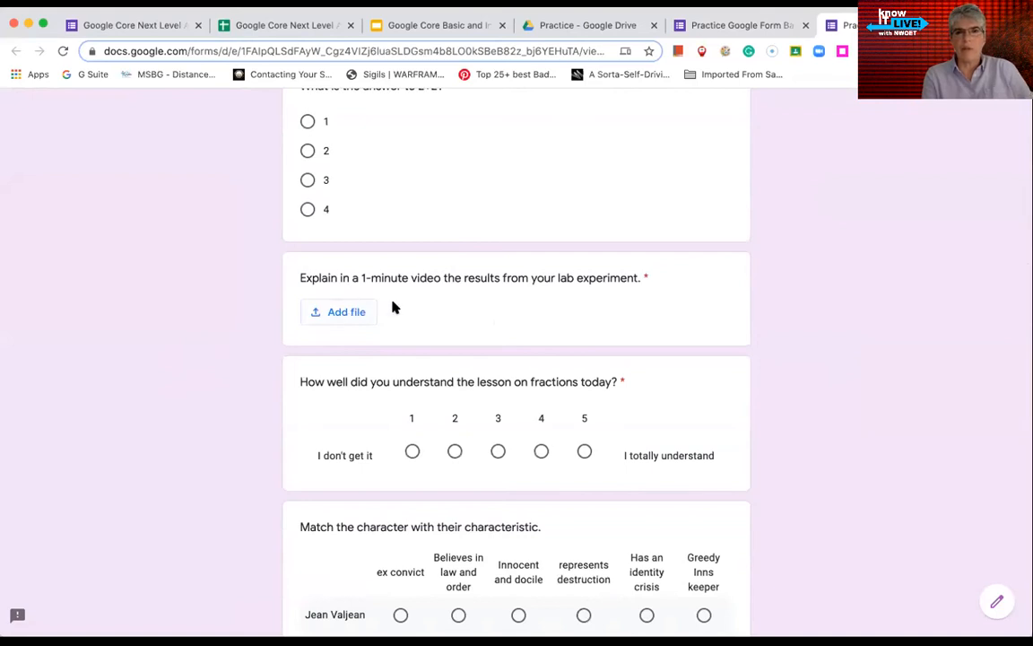
click(337, 313)
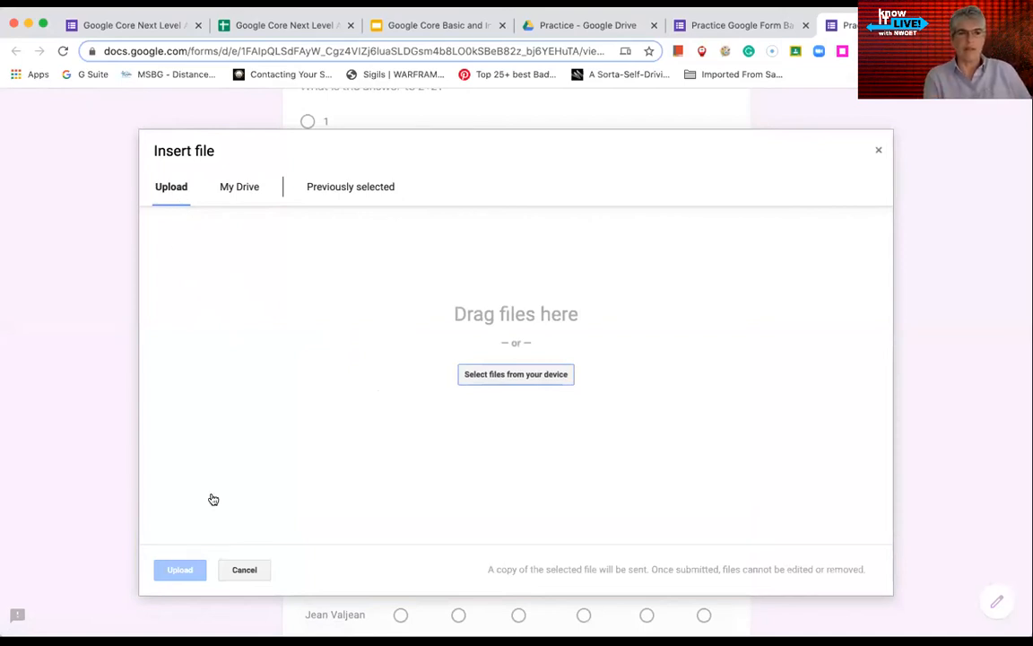
click(255, 567)
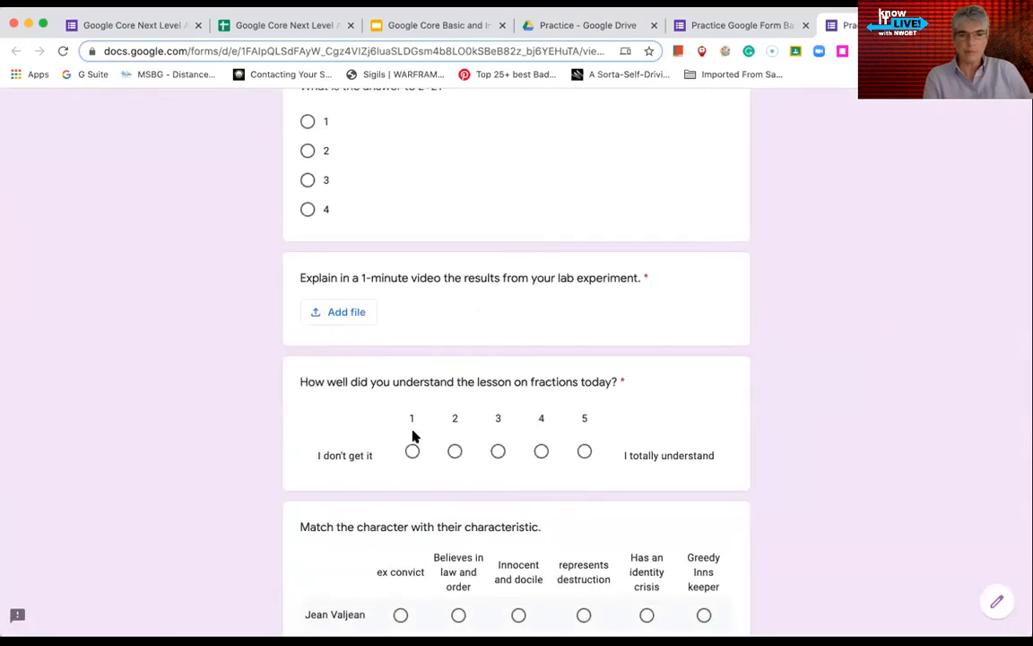
scroll(346, 409, down, 2)
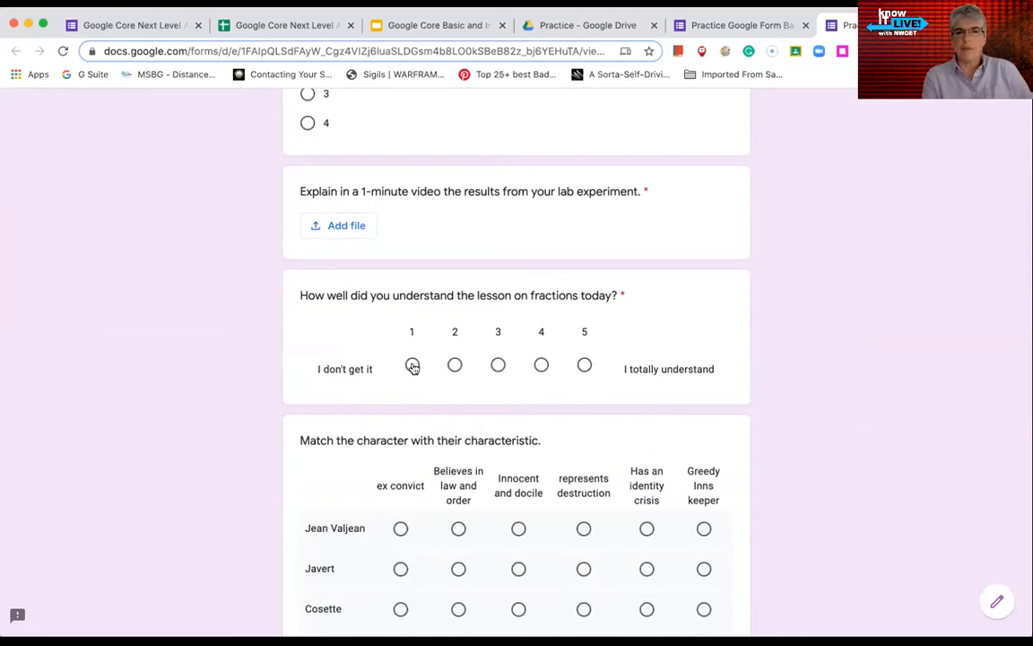
Rate understanding of fractions on the scale, ending at 5
click(412, 365)
click(455, 365)
click(497, 365)
click(541, 365)
click(583, 365)
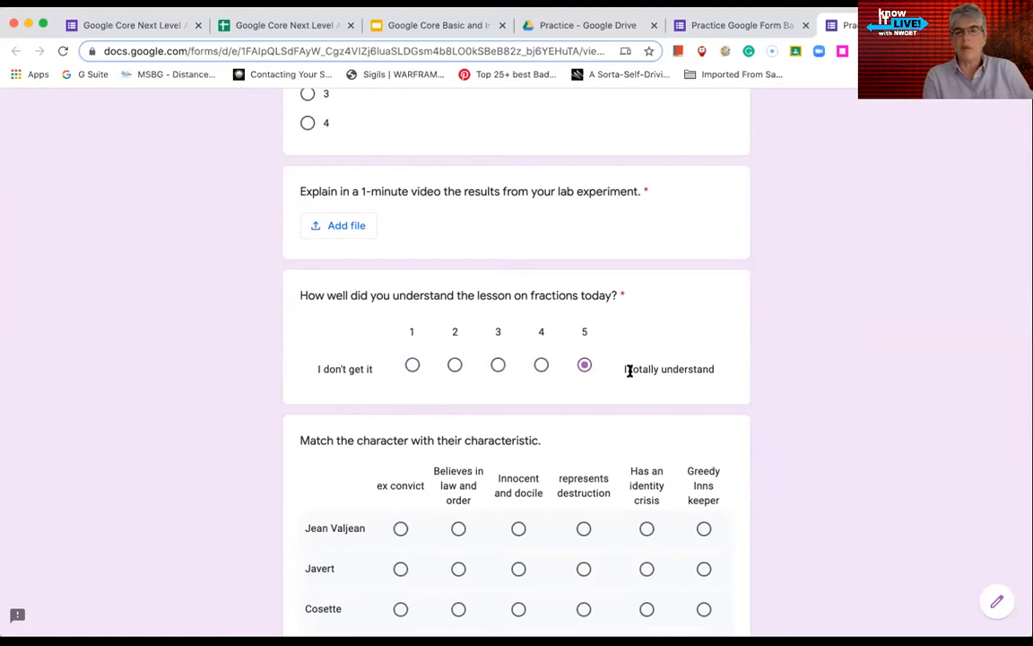
Try Jean Valjean in each grid column and give Javert 'represents destruction'
scroll(496, 334, down, 5)
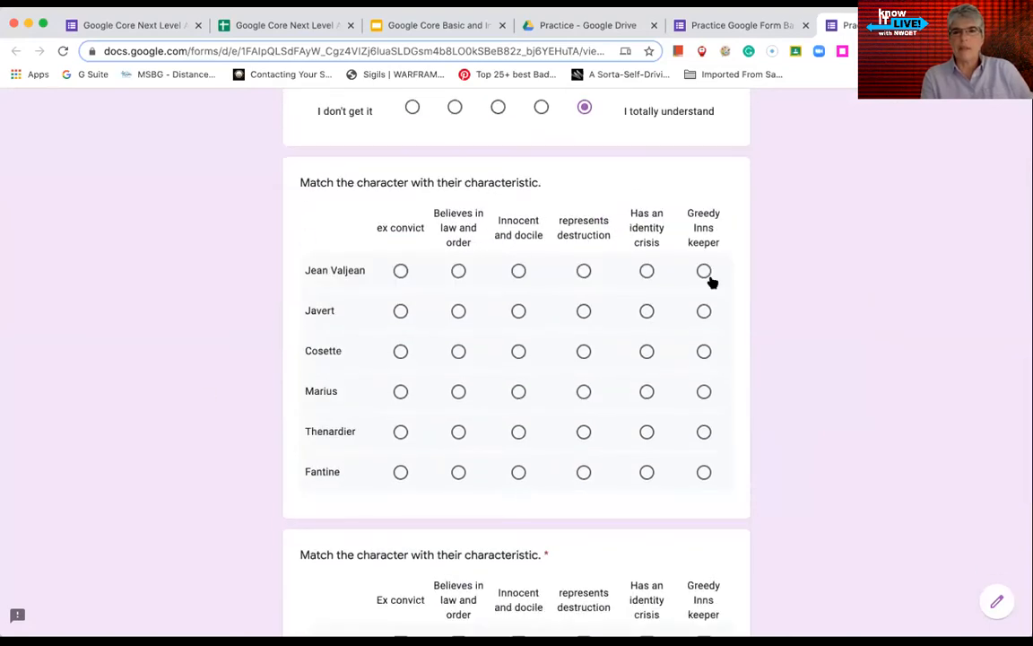
scroll(777, 402, down, 1)
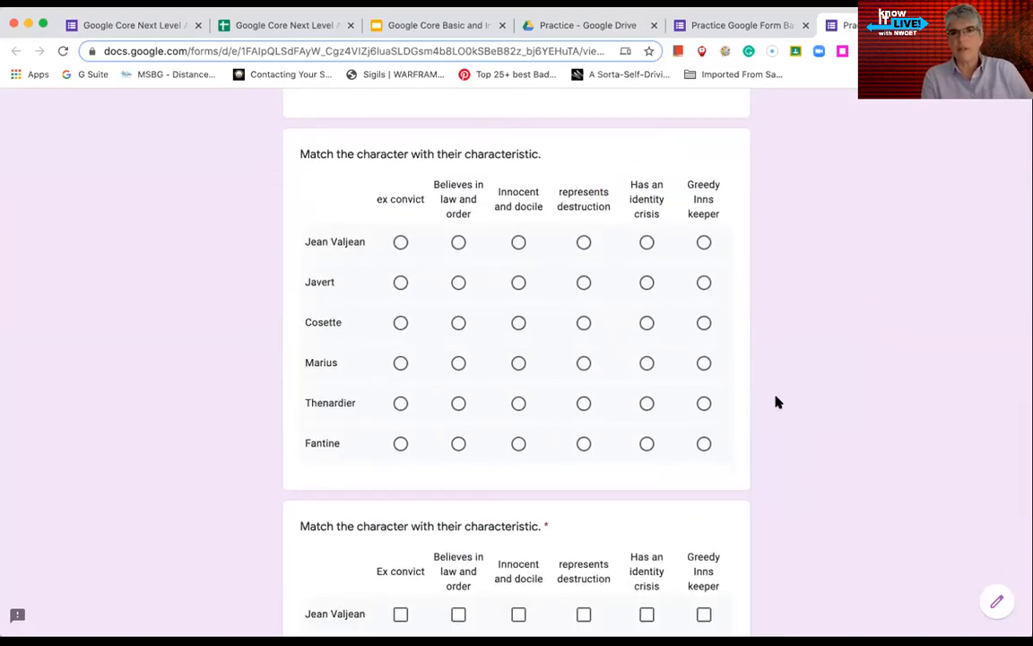
scroll(775, 441, down, 5)
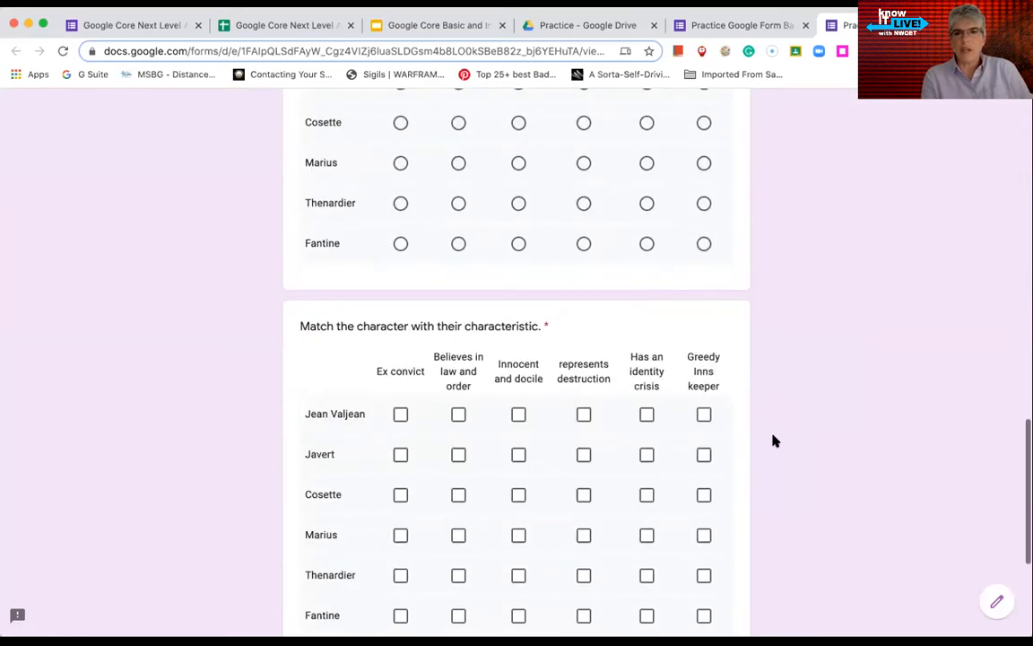
scroll(775, 440, up, 6)
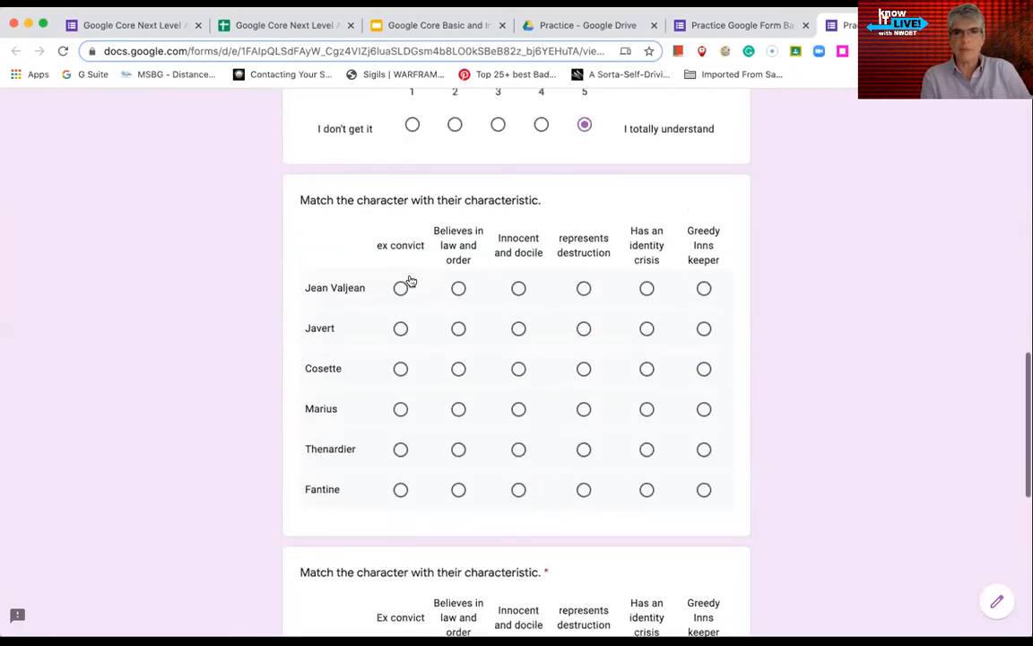
click(400, 288)
click(458, 288)
click(518, 288)
click(582, 288)
click(580, 334)
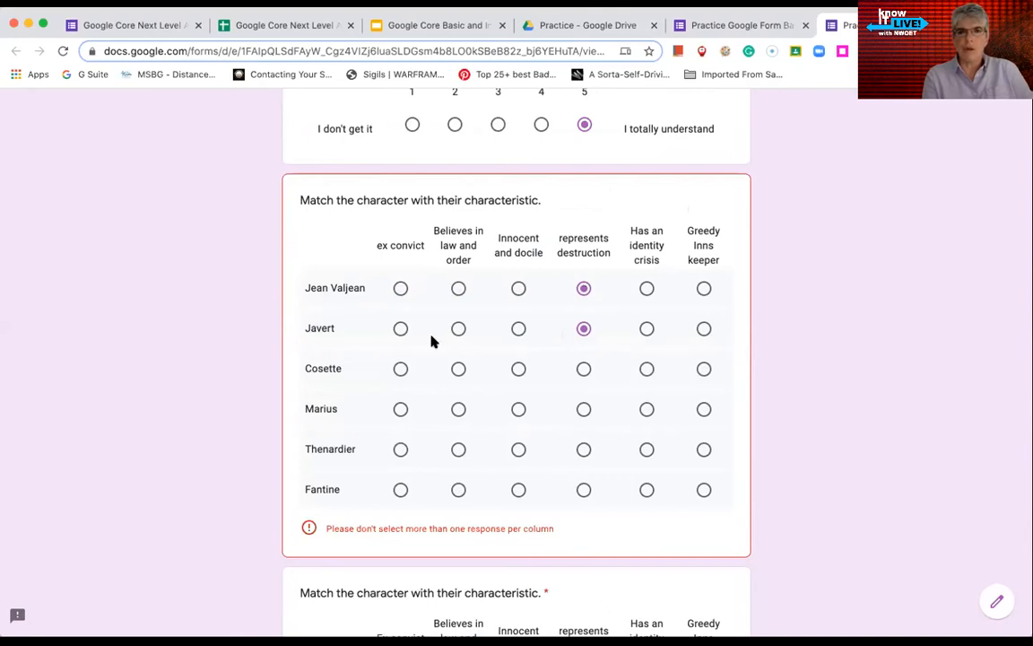
Give Jean Valjean Ex convict, and Javert and Cosette both 'Believes in law and order'
click(400, 288)
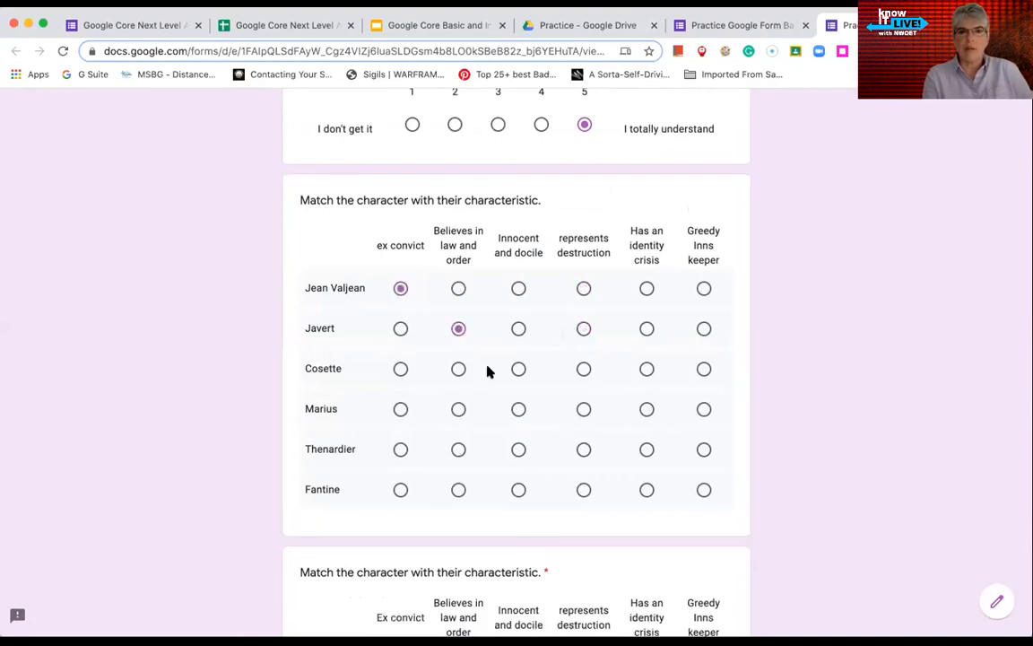
click(518, 329)
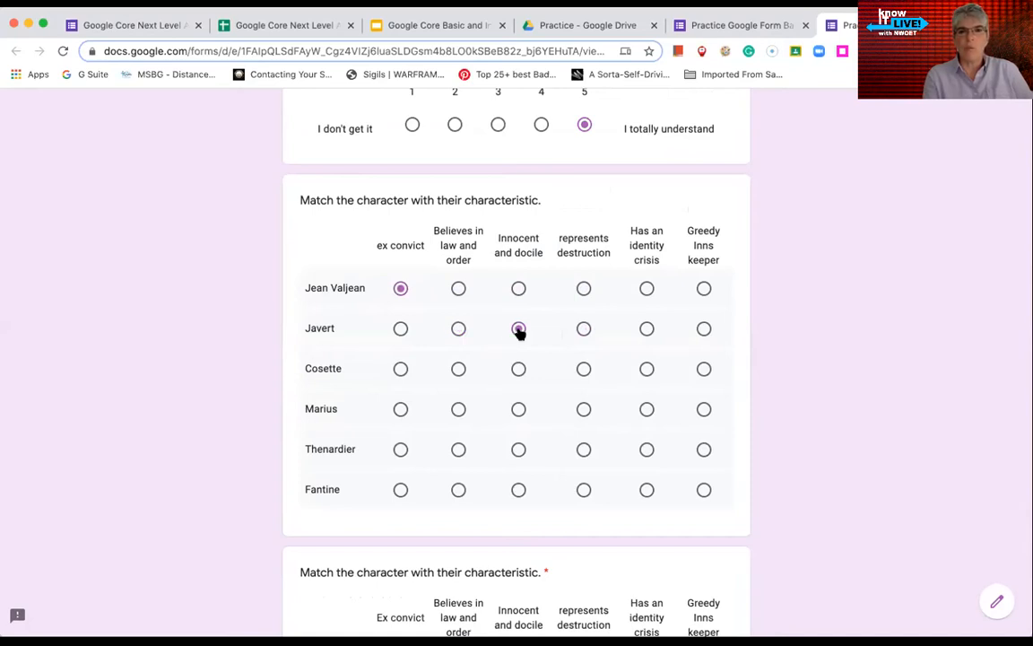
click(458, 329)
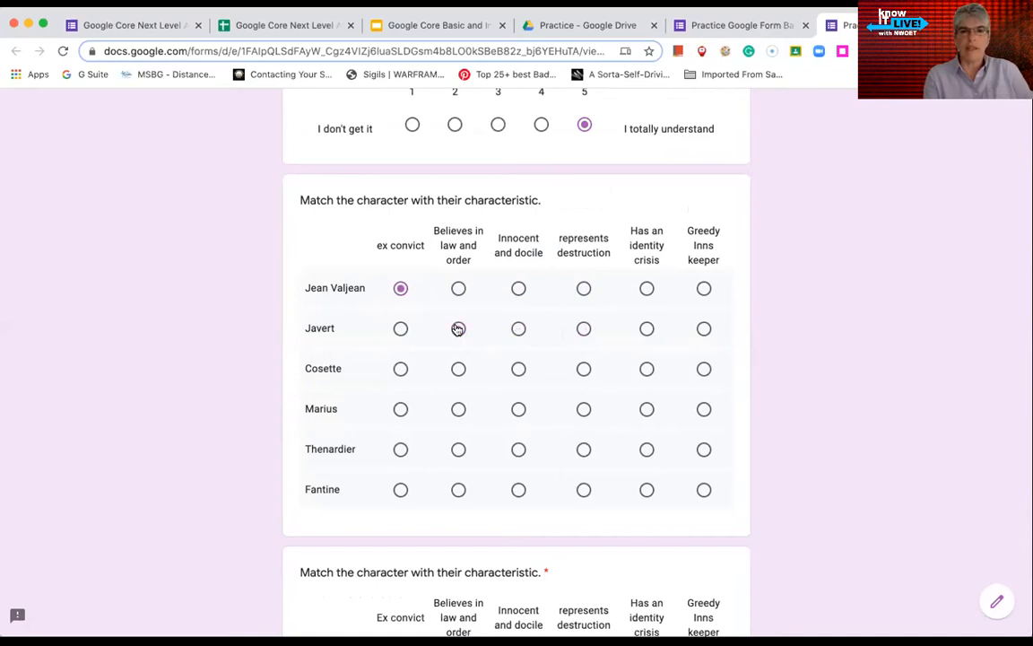
click(458, 369)
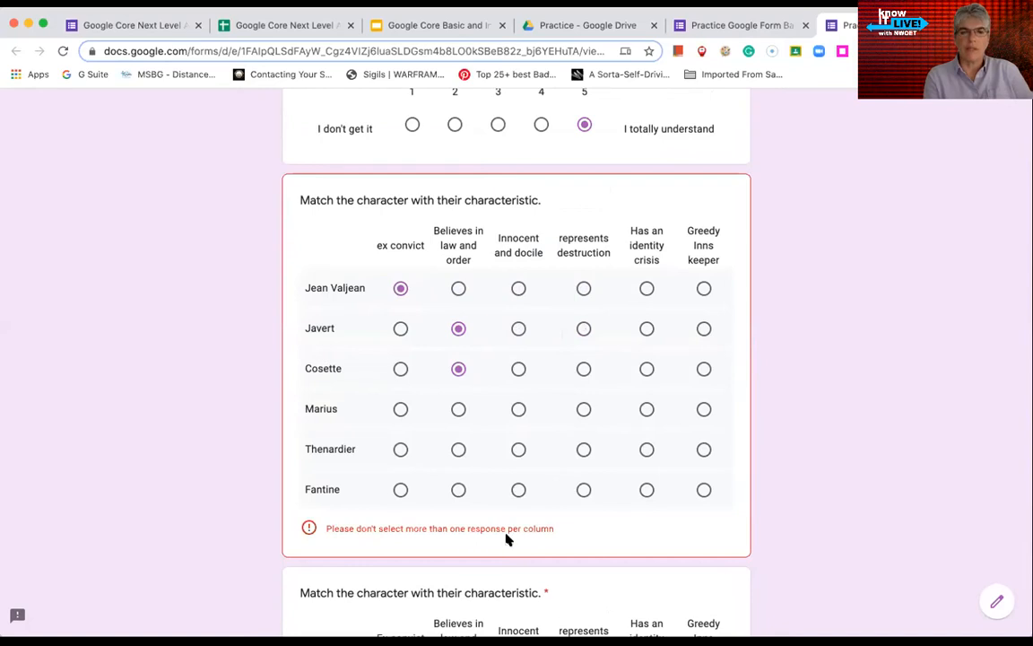
scroll(569, 469, down, 5)
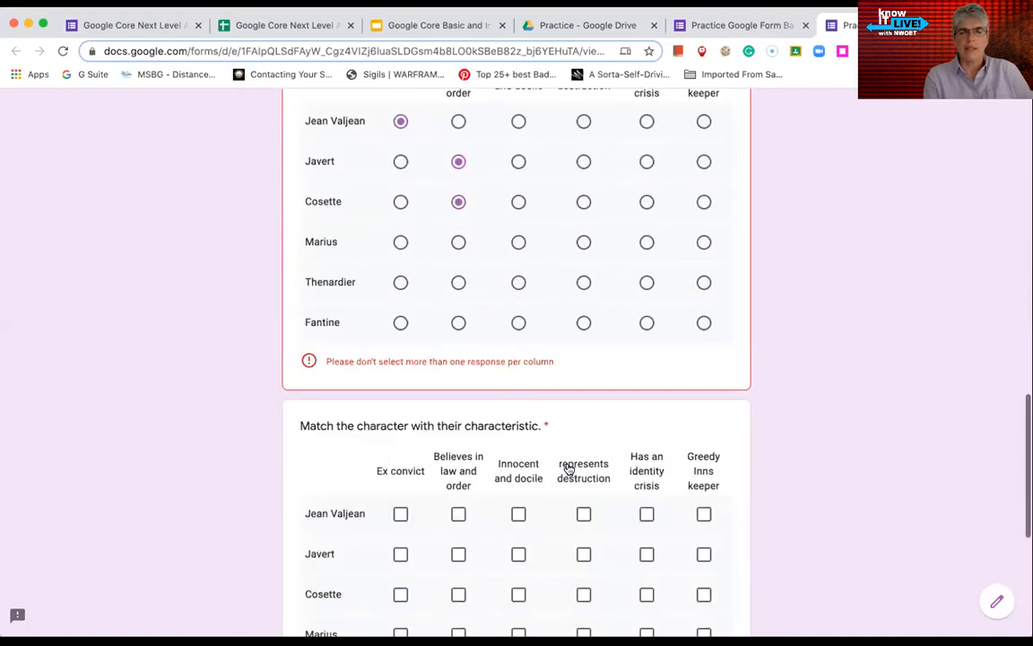
Tick Ex convict, Believes in law and order and Innocent and docile for Jean Valjean, Javert and Cosette
click(400, 283)
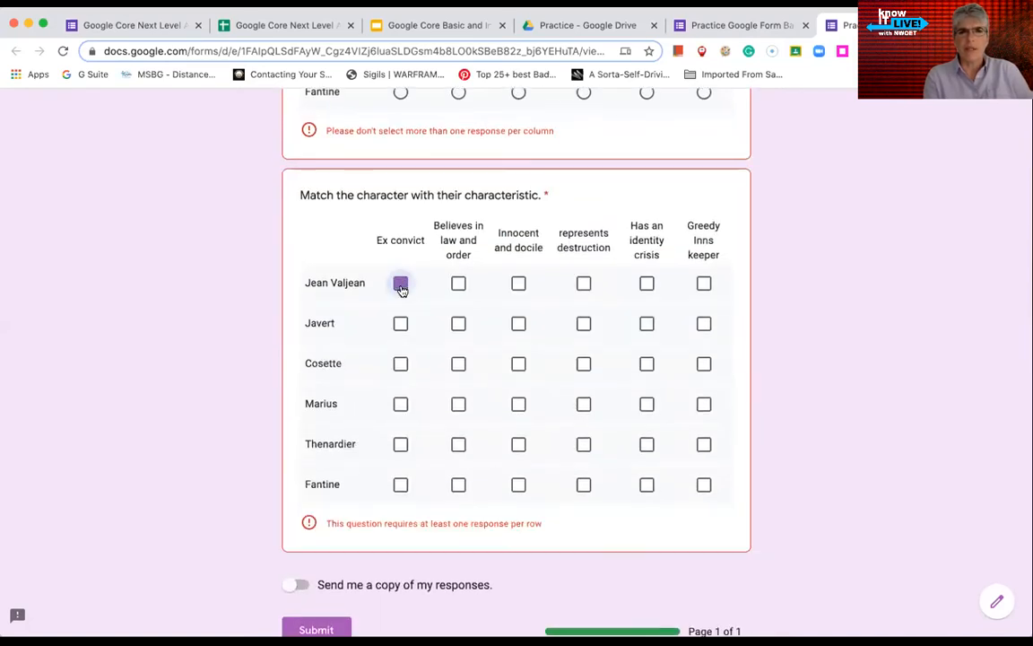
click(458, 284)
click(519, 283)
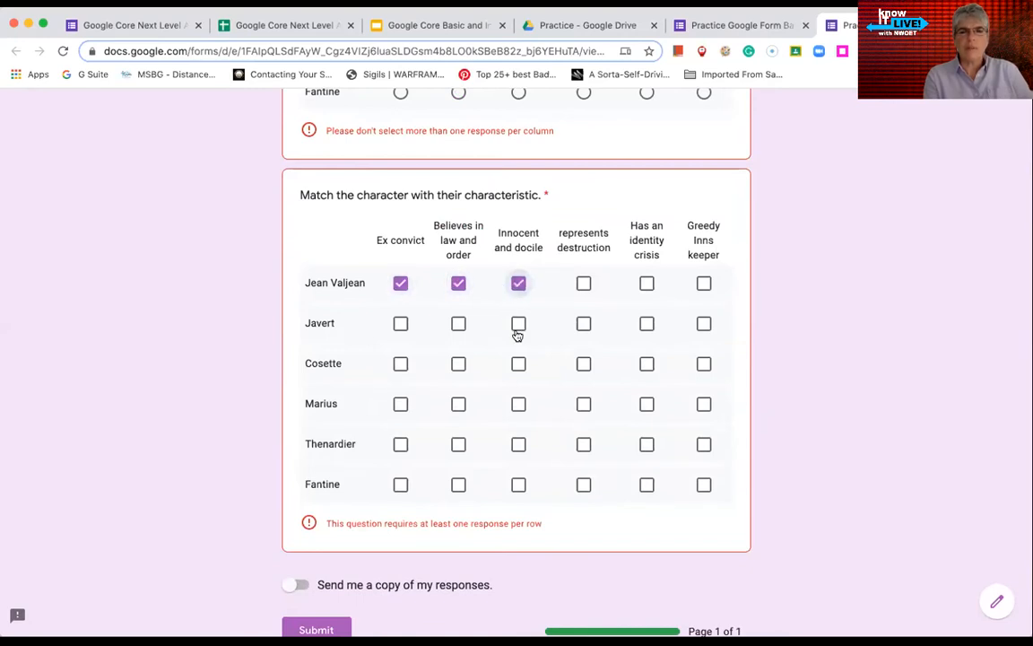
click(518, 325)
click(459, 325)
click(400, 324)
click(400, 364)
click(458, 363)
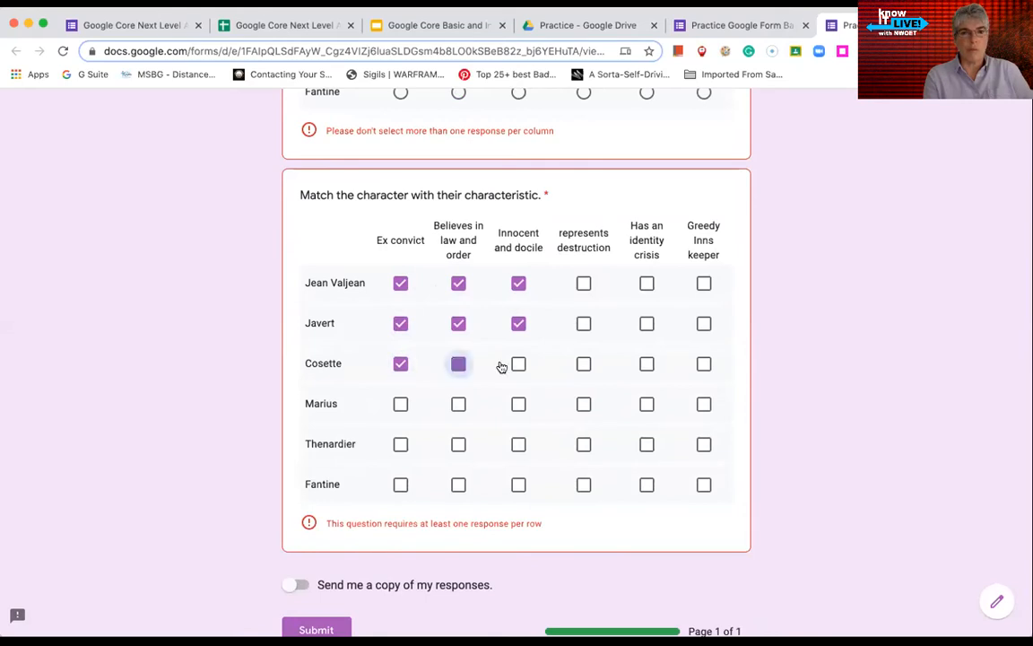
click(519, 363)
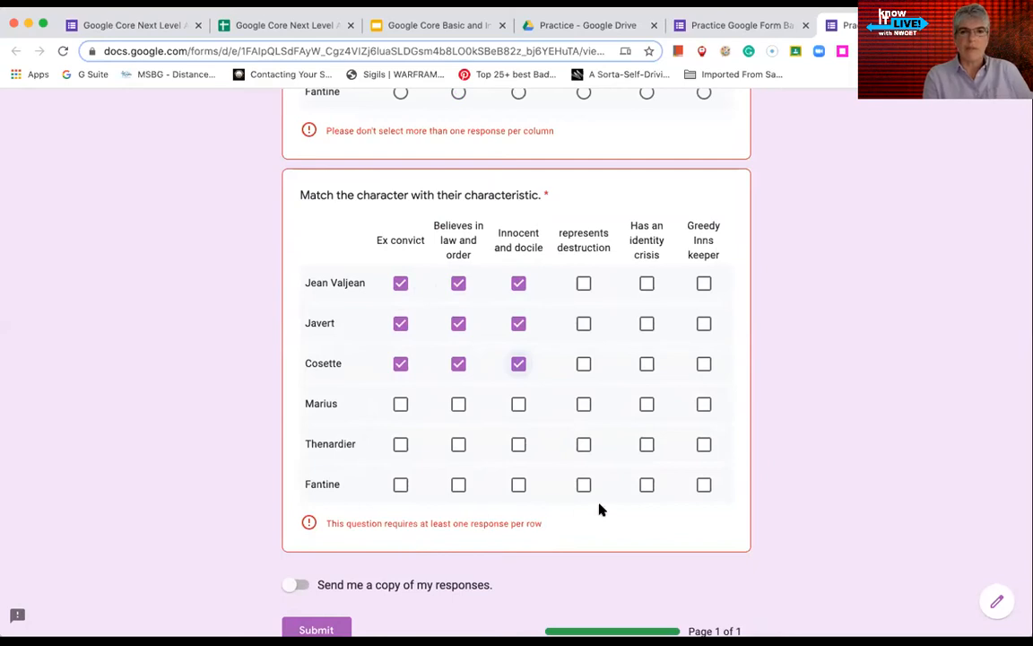
Close the preview tab and return to the editor with Cmd+W
scroll(601, 510, up, 4)
scroll(600, 510, down, 3)
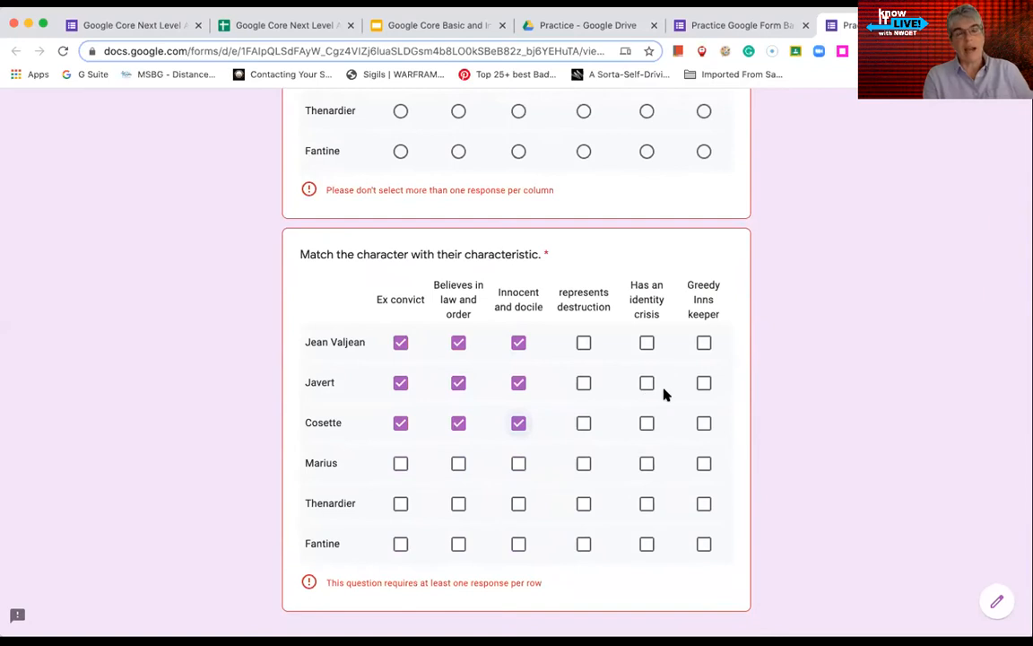
scroll(632, 444, up, 1)
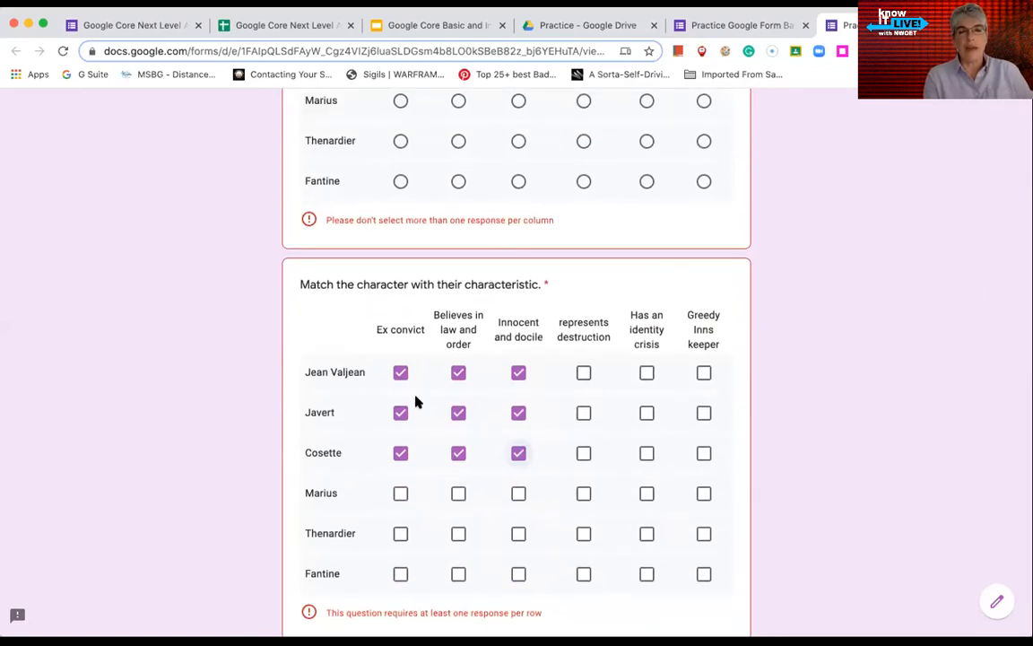
key(super+w)
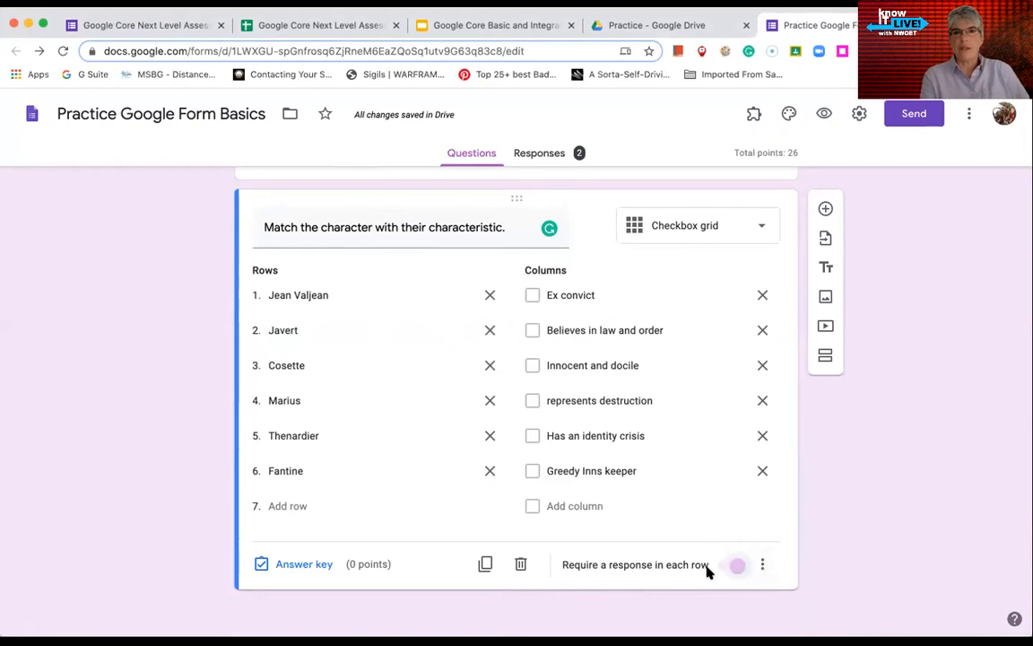
scroll(708, 574, up, 5)
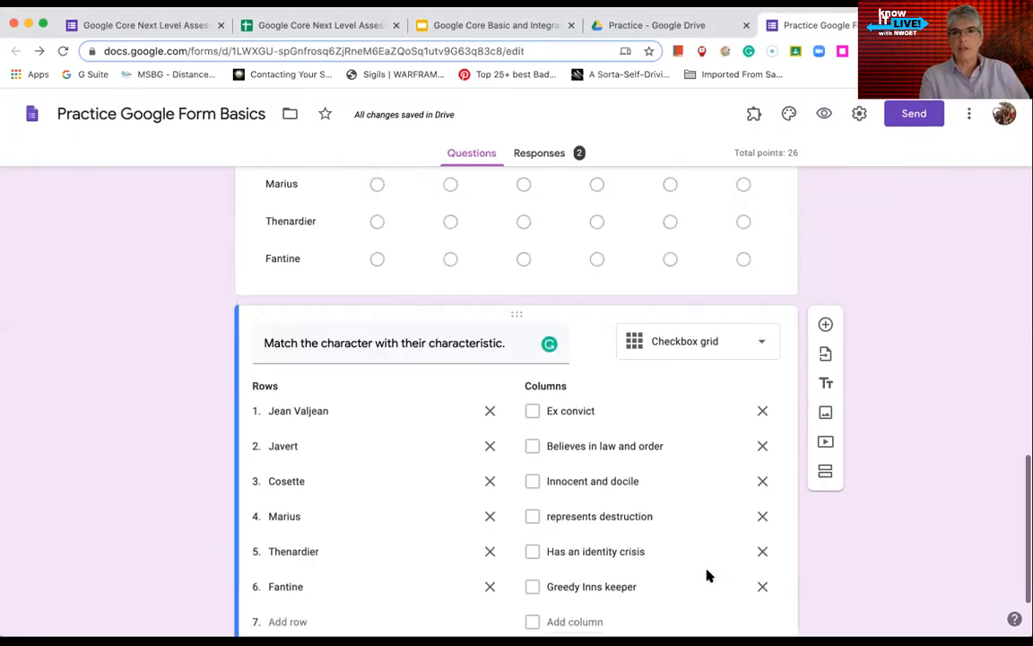
click(769, 509)
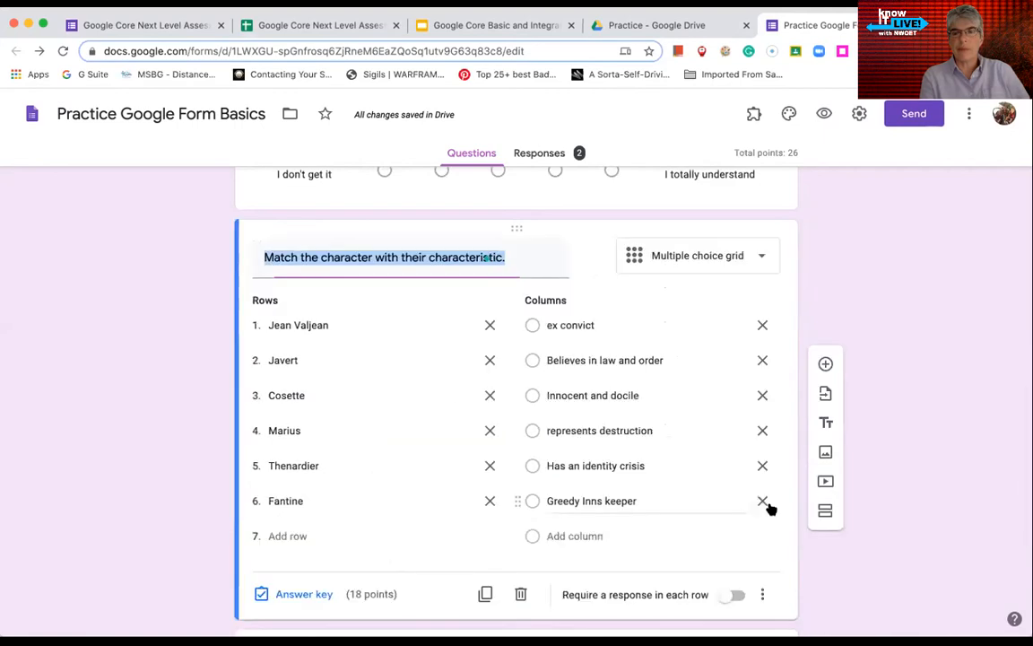
scroll(770, 505, down, 2)
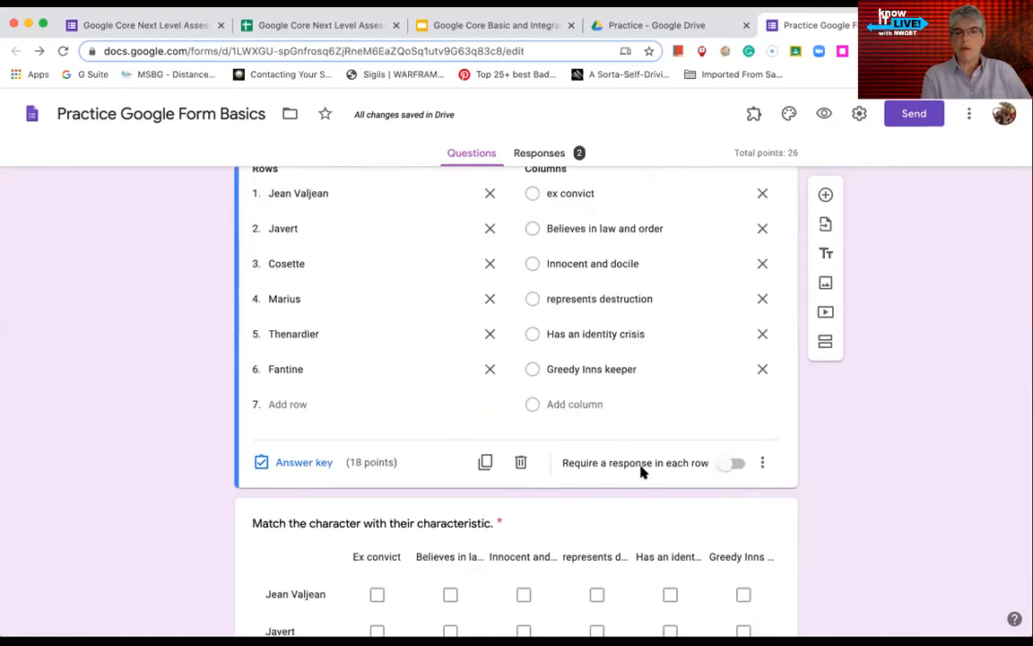
click(762, 462)
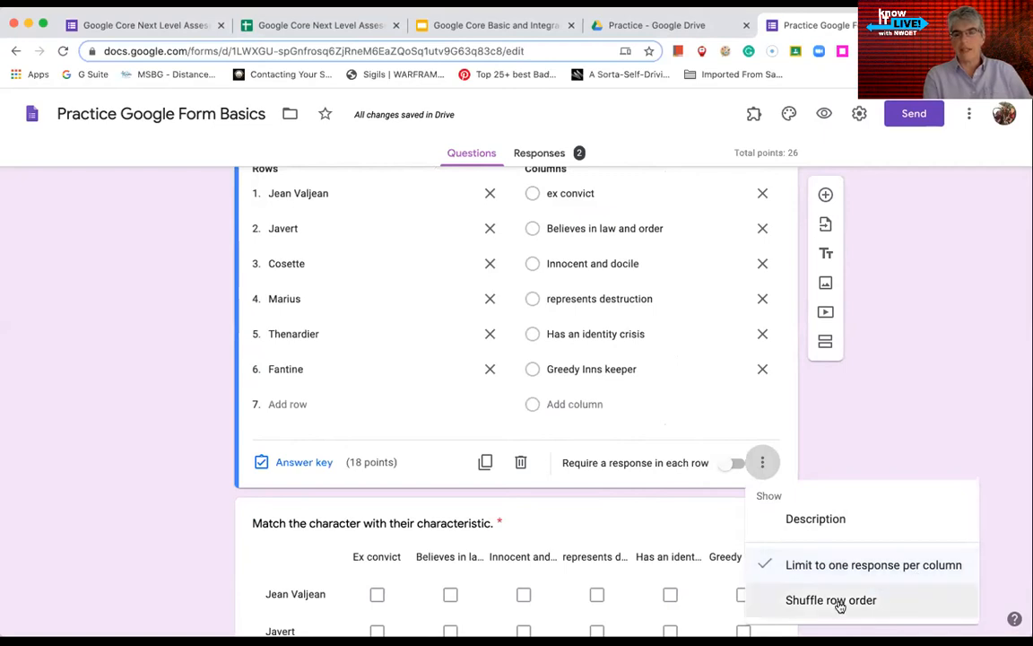
click(899, 429)
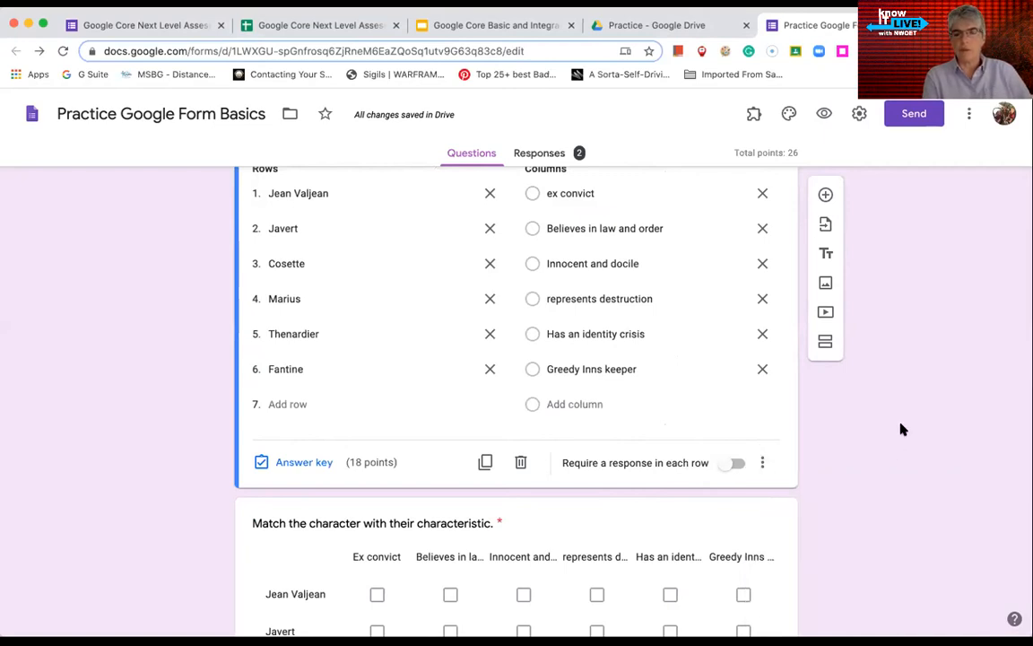
scroll(902, 429, down, 2)
scroll(742, 468, down, 3)
click(718, 475)
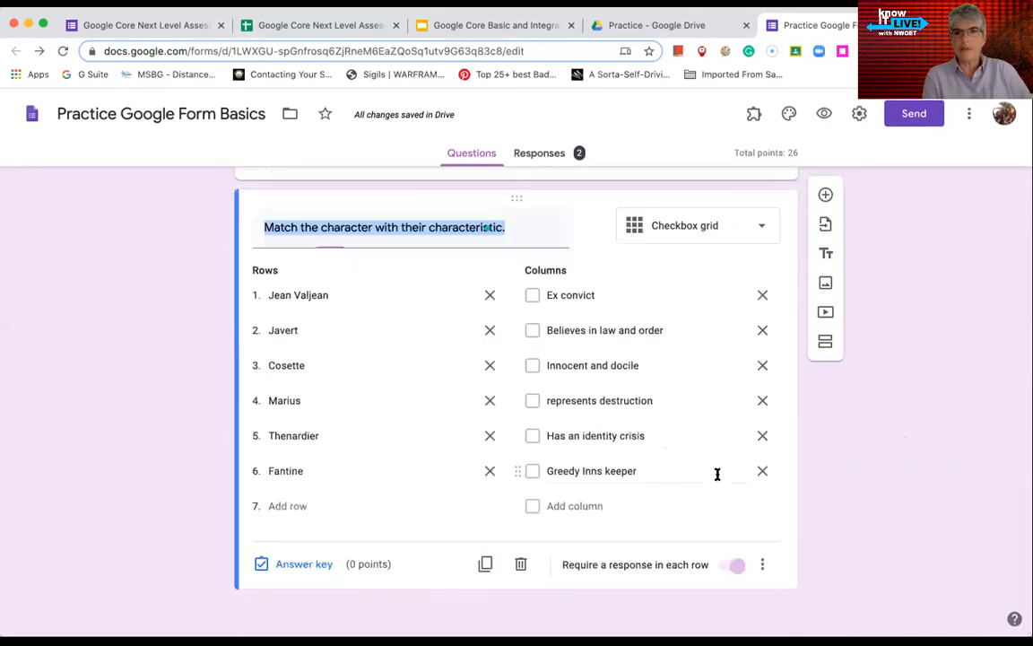
click(763, 563)
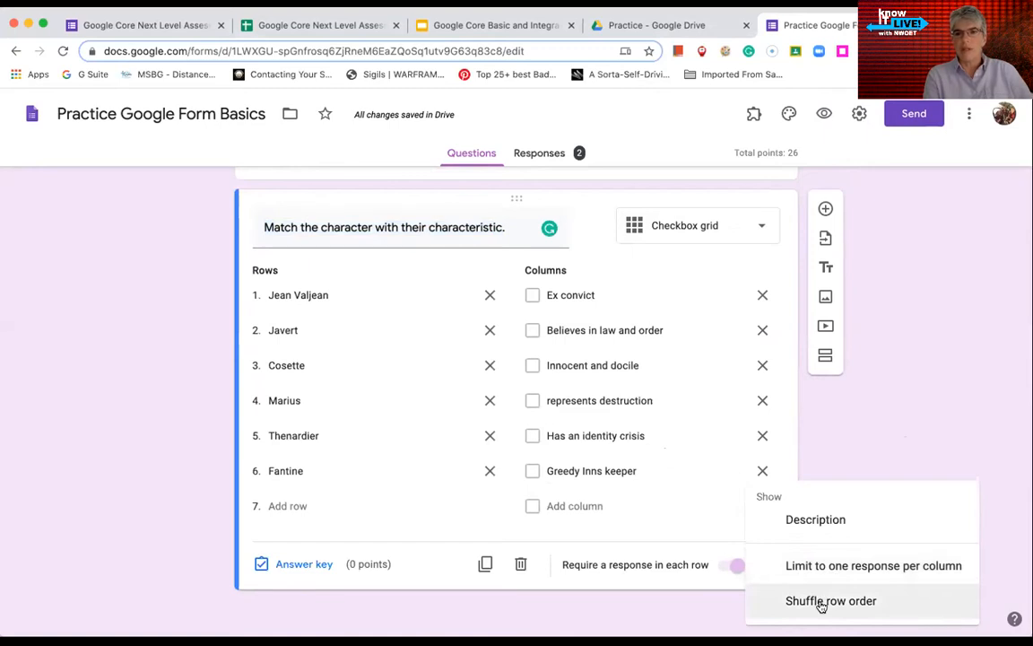
click(692, 613)
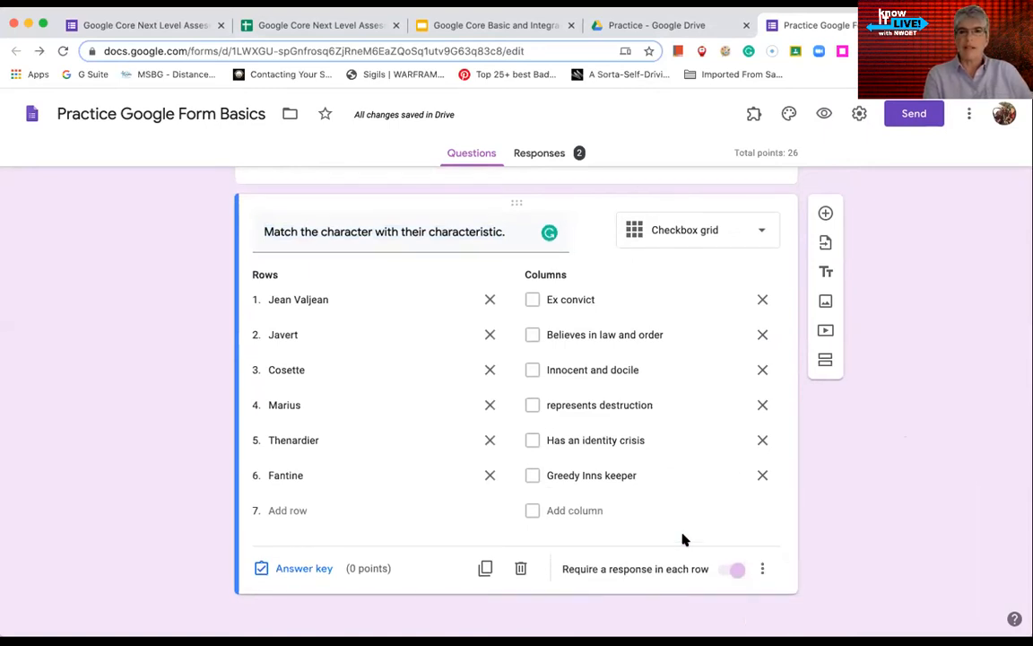
scroll(848, 567, up, 3)
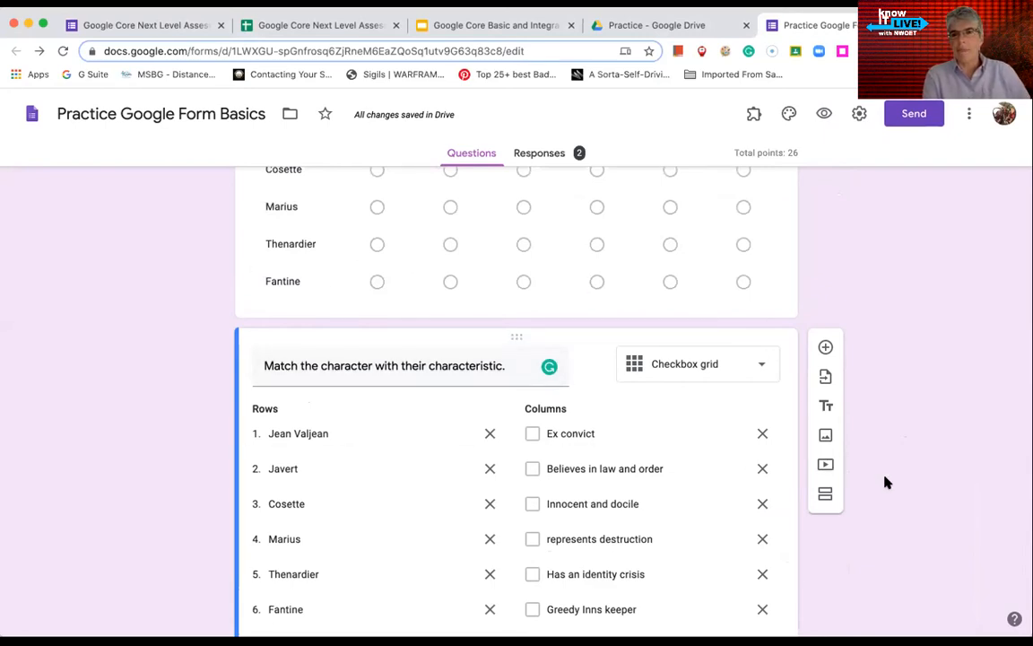
Insert a photo from the Photos tab as an image item below the checkbox grid
click(826, 437)
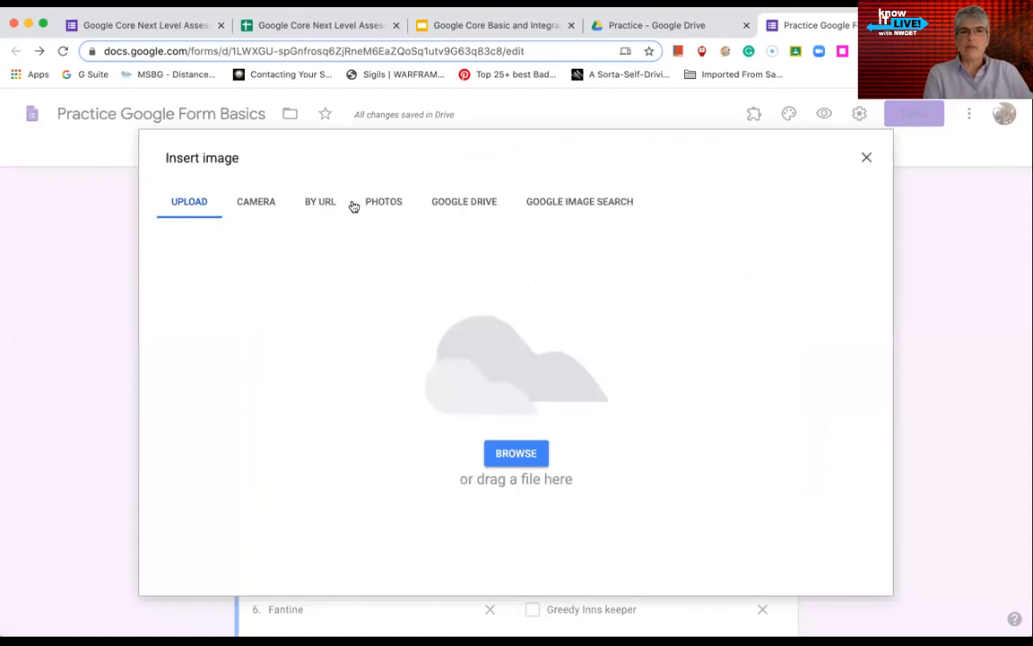
click(381, 204)
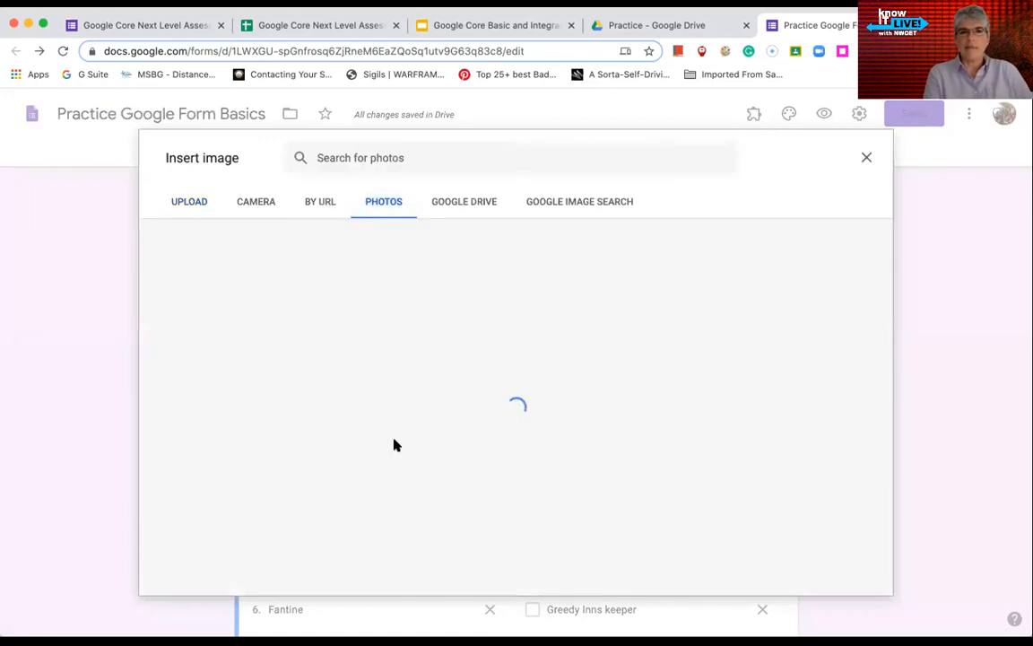
scroll(299, 448, down, 10)
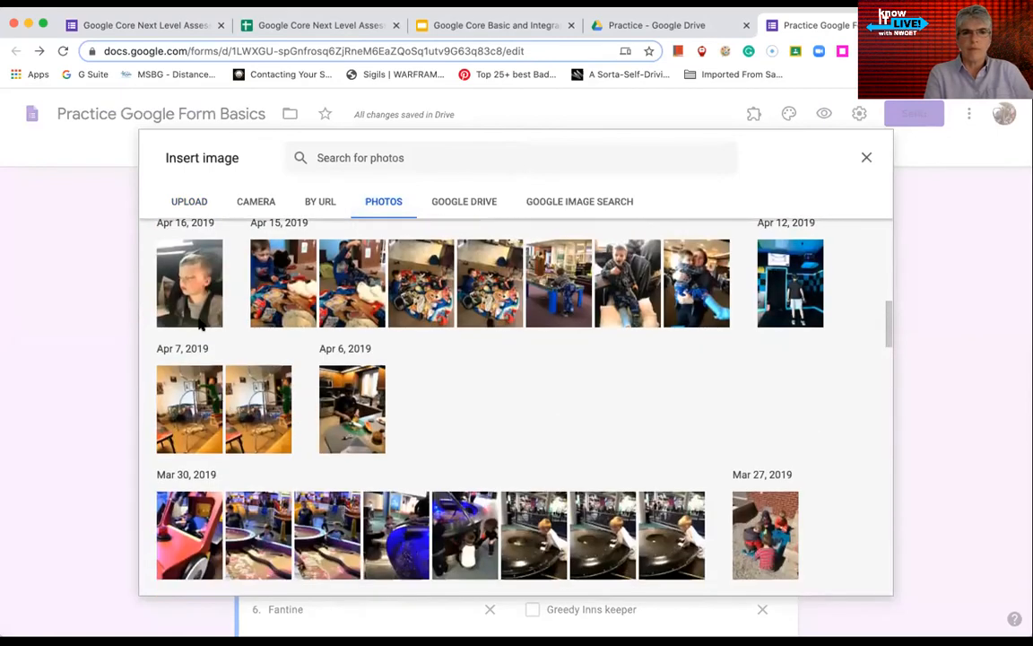
key(Escape)
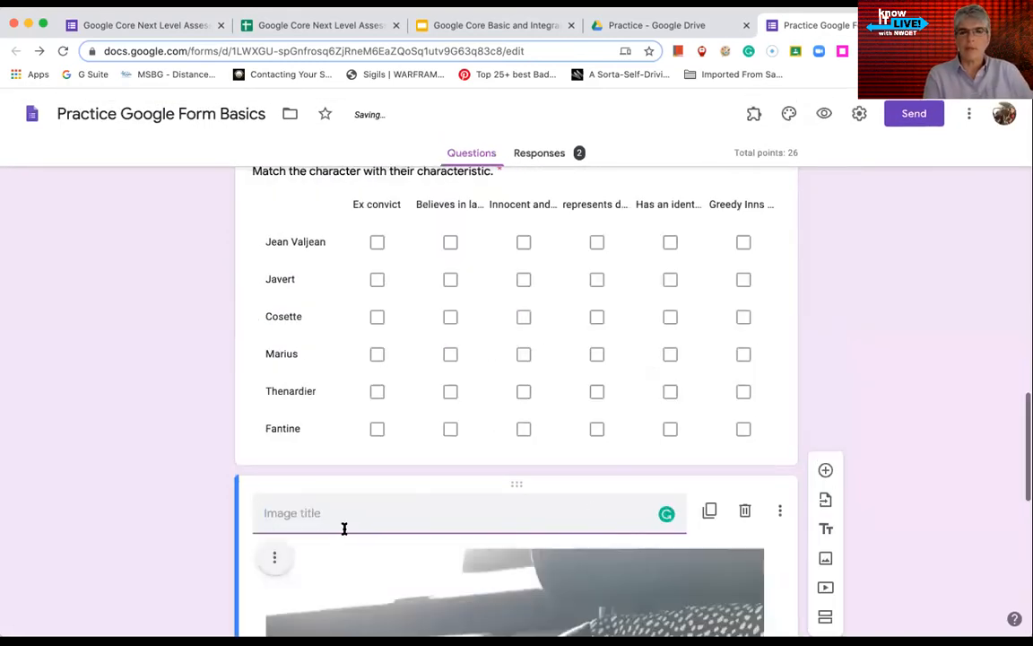
scroll(344, 534, down, 5)
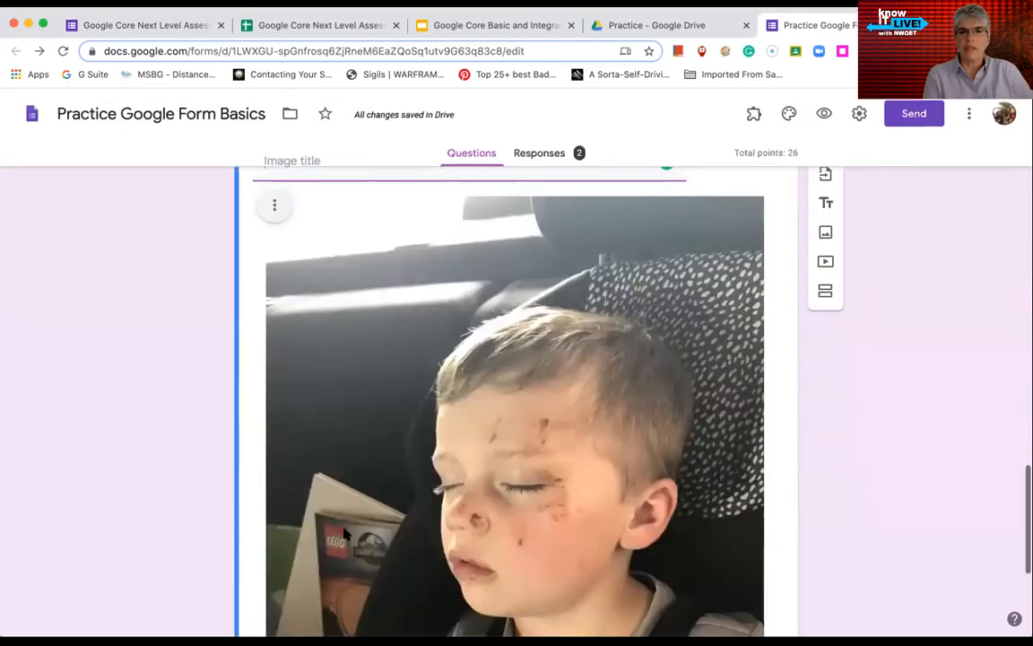
scroll(343, 533, up, 10)
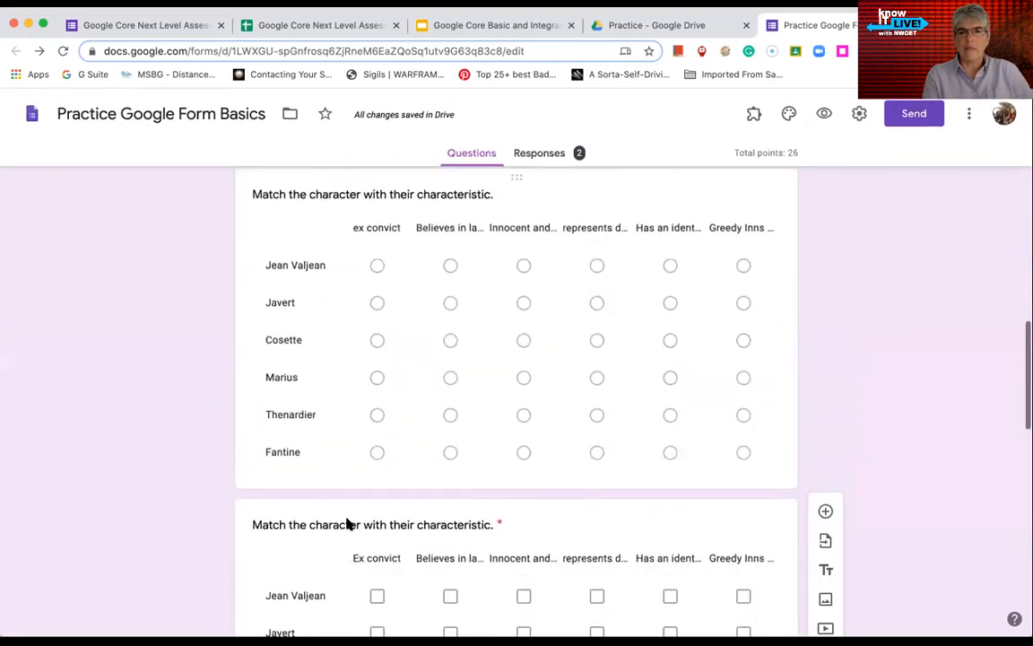
scroll(349, 522, down, 4)
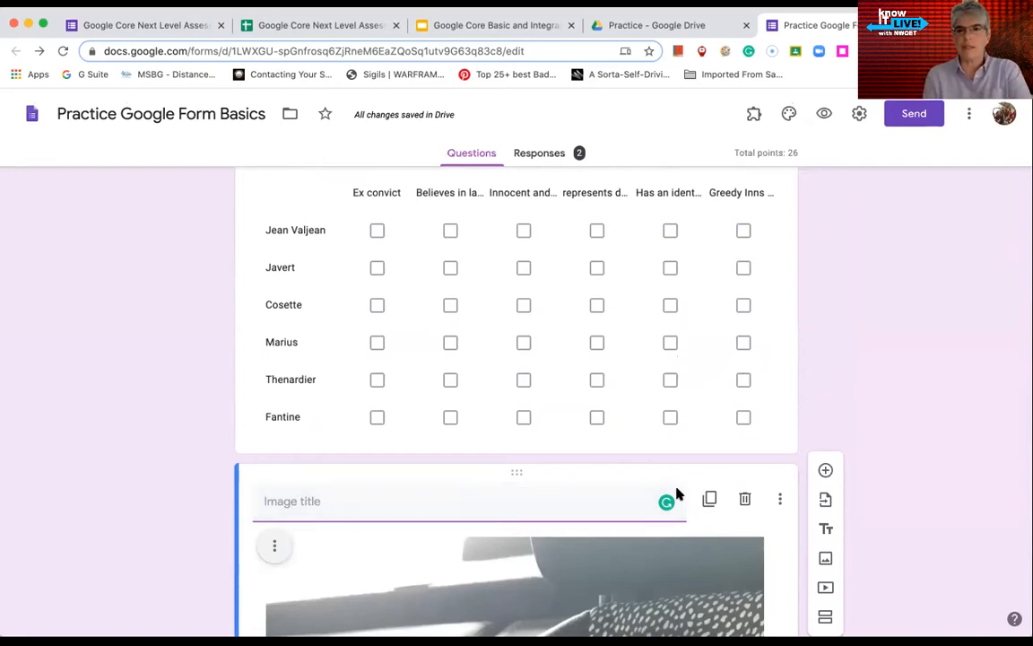
Search YouTube for 'fractions' and insert 'Math Antics - Simplifying Fractions' as a video item
click(825, 587)
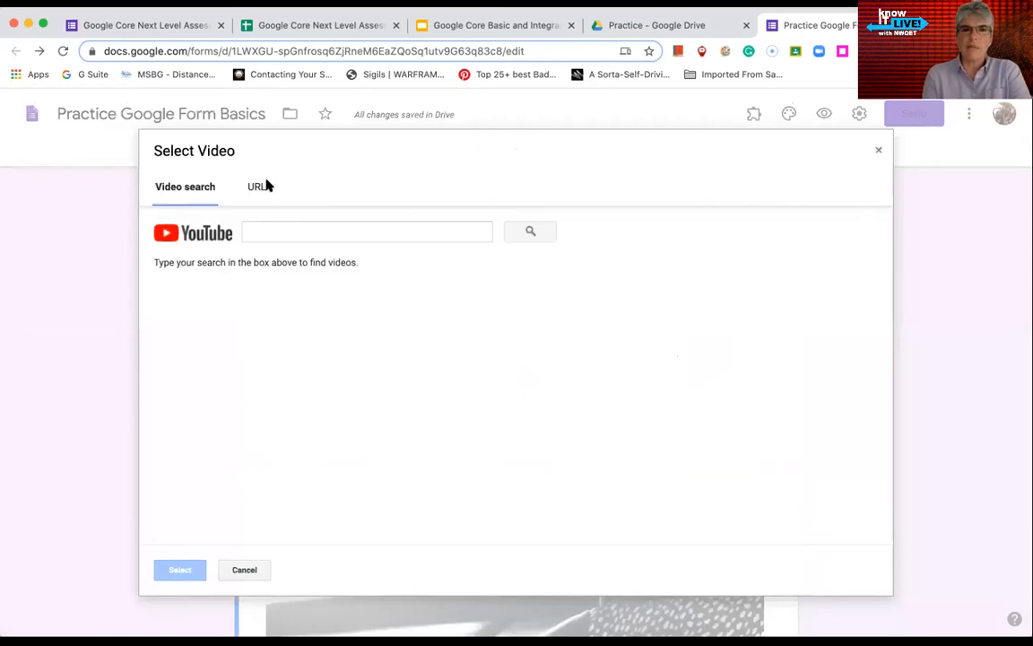
click(298, 231)
text(fractions)
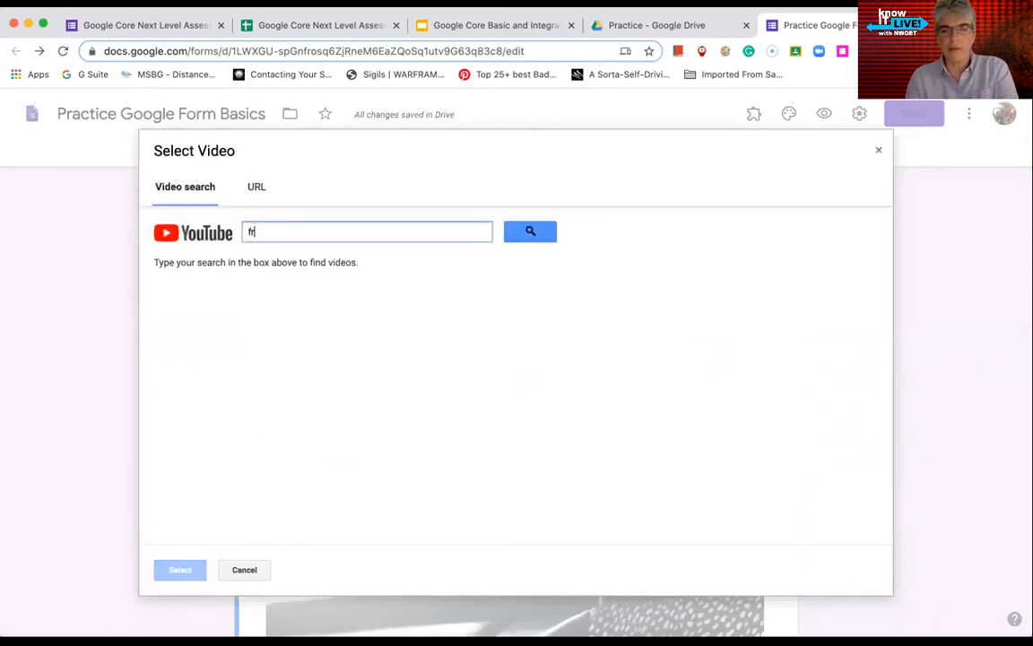
key(Return)
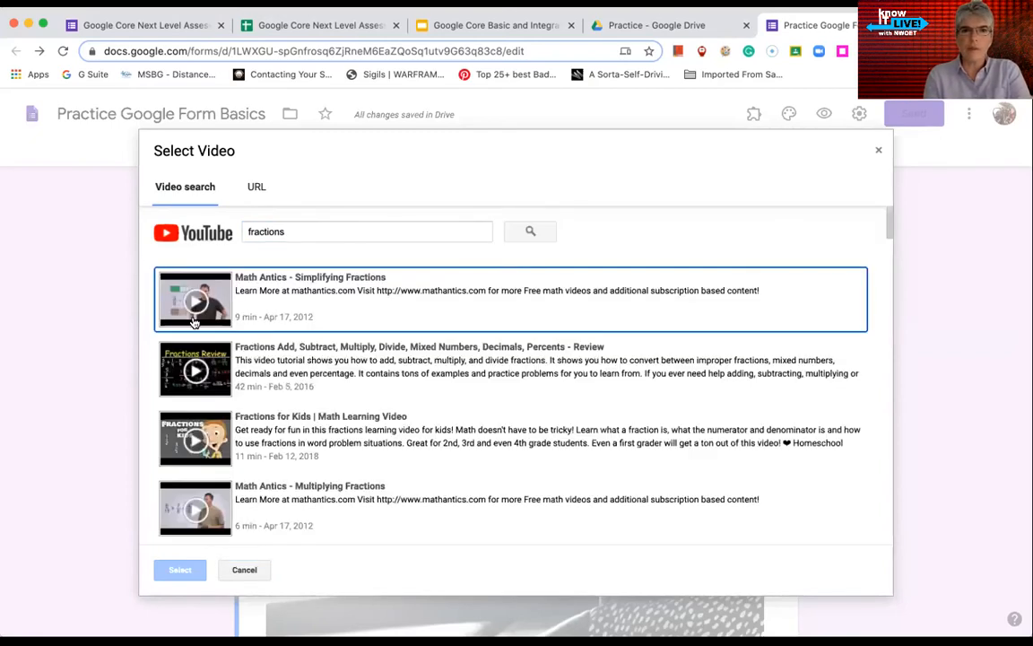
click(250, 319)
click(180, 570)
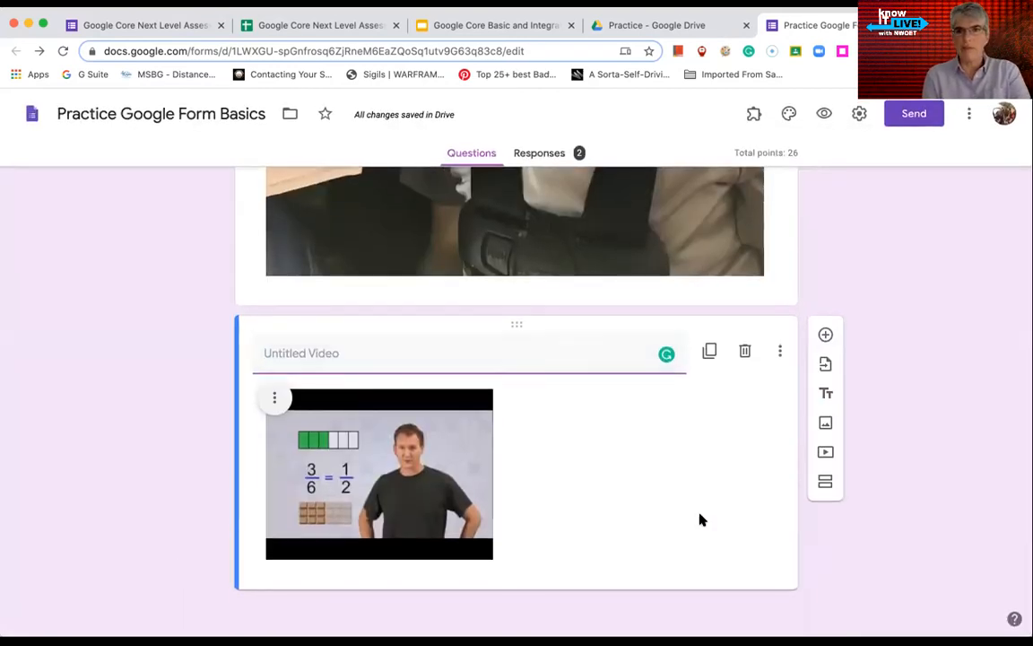
Add a new multiple-choice question below the video, then add a new section
click(823, 337)
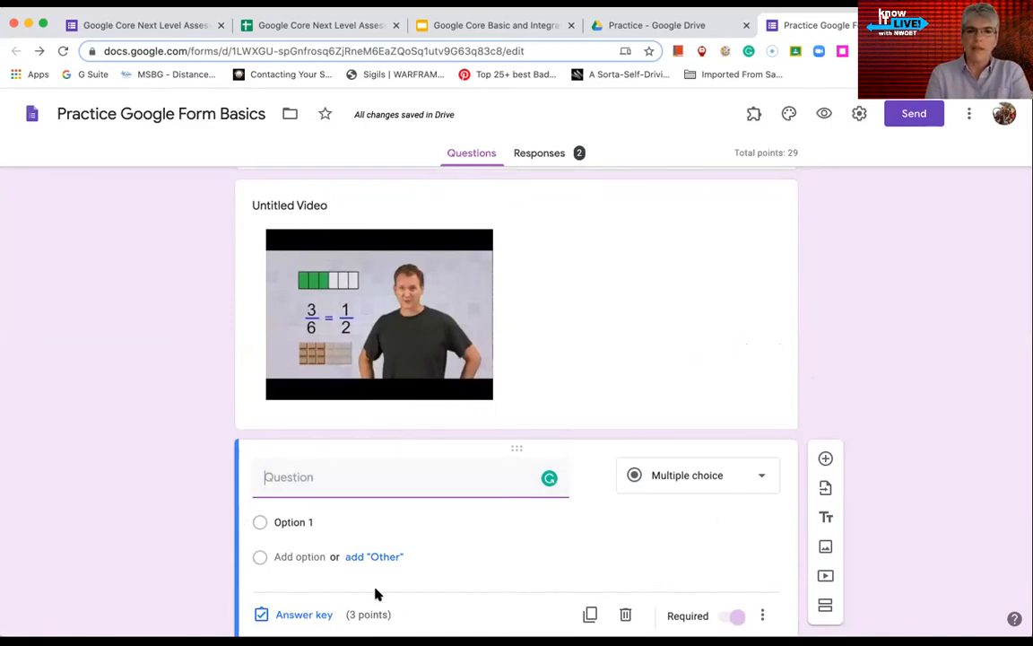
scroll(376, 584, down, 1)
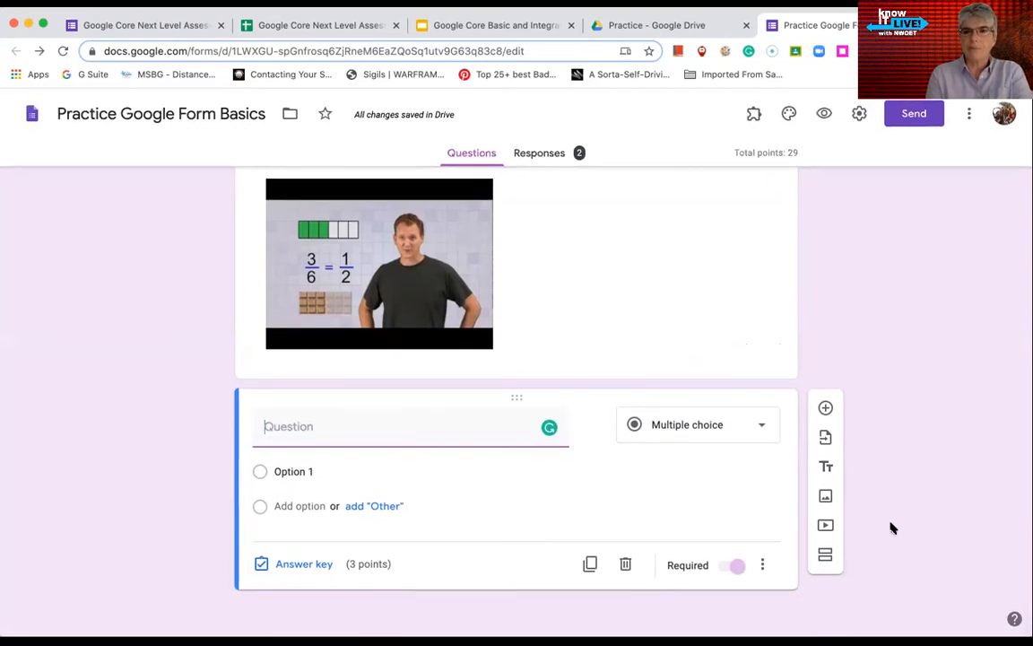
click(825, 555)
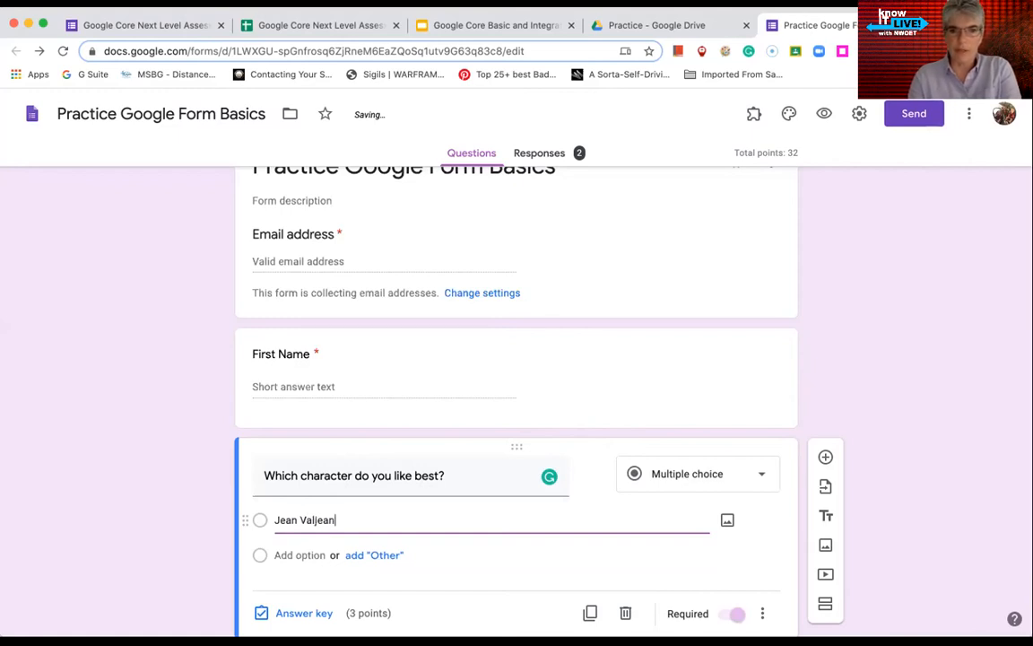
Add Javert as the second answer option of the character question
key(Return)
text(Javert)
scroll(166, 530, down, 3)
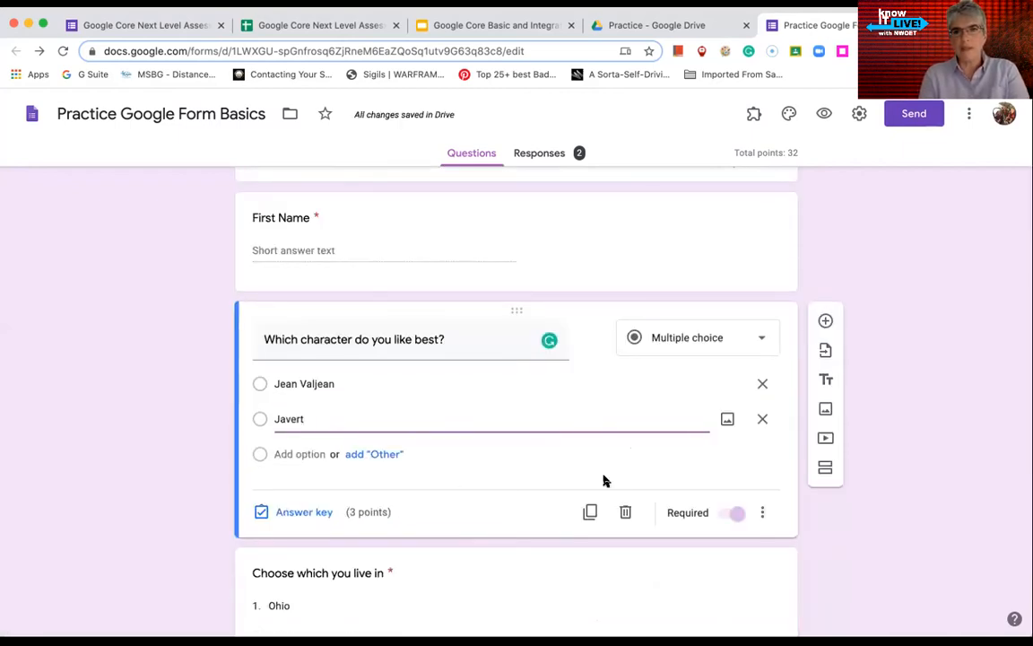
Turn on 'Go to section based on answer' and send Jean Valjean to section 2
click(763, 513)
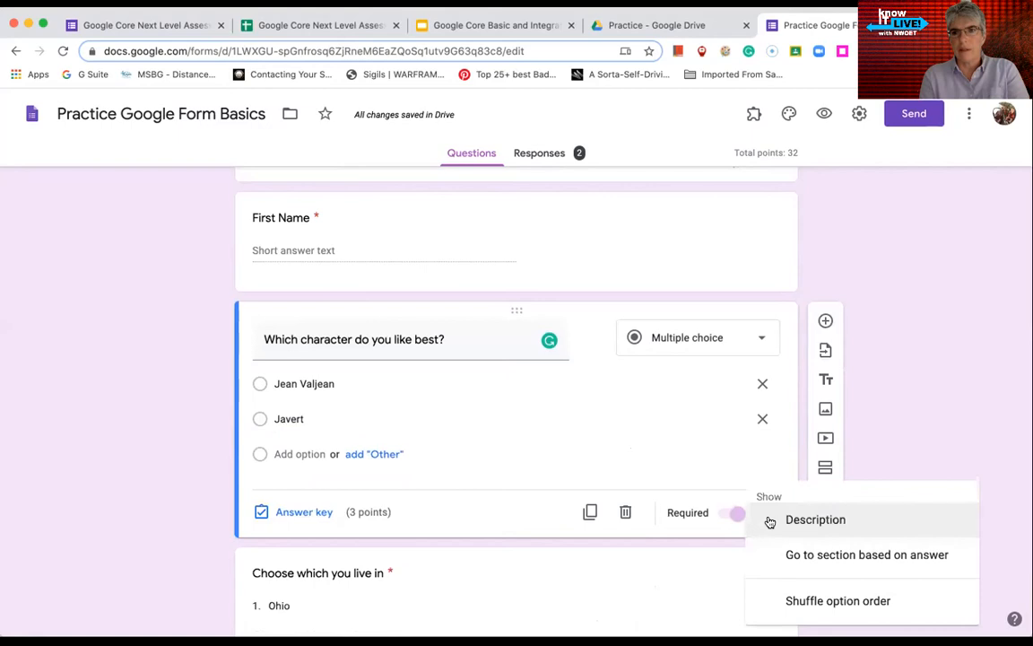
click(824, 557)
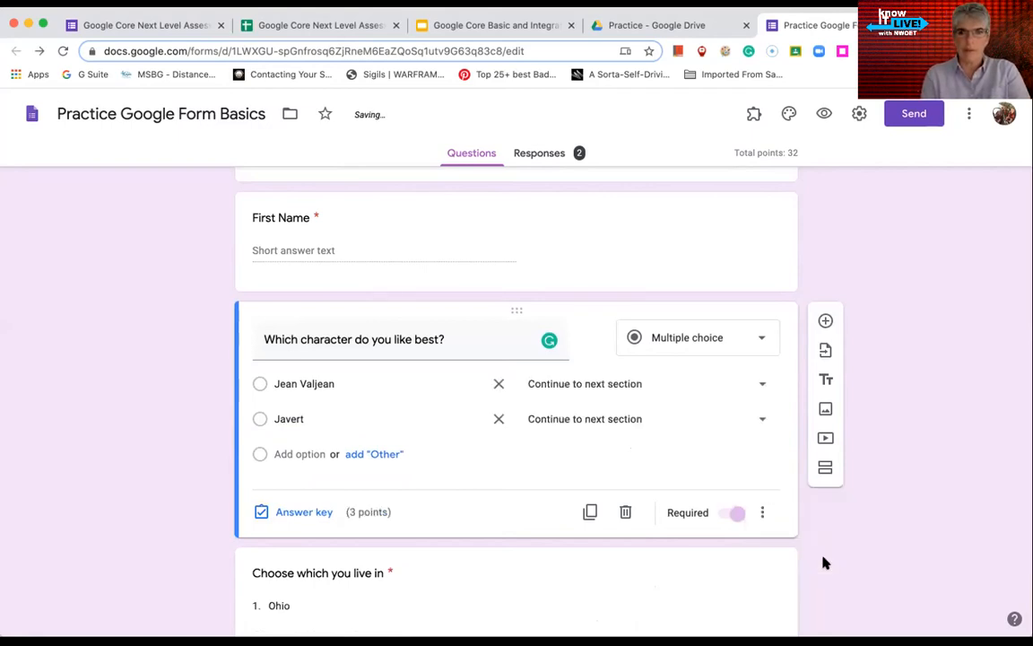
click(763, 386)
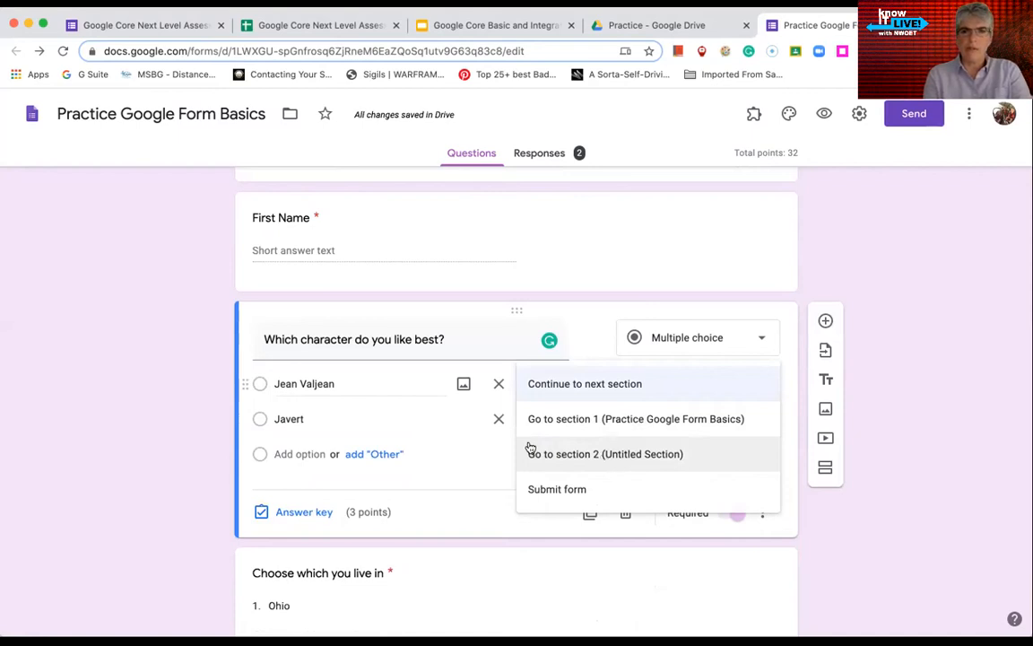
click(480, 470)
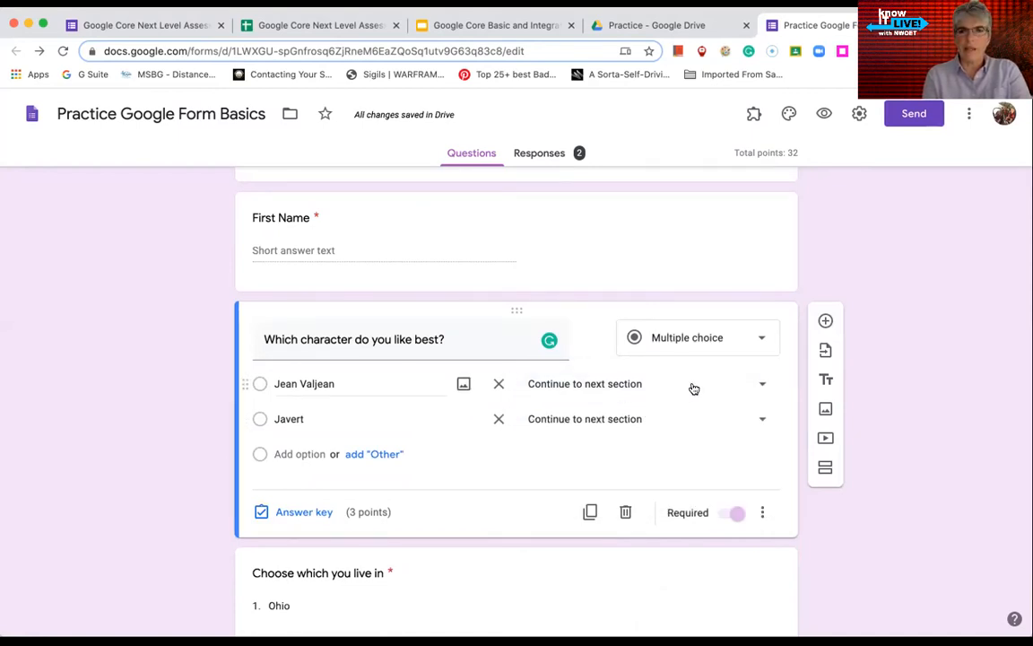
click(762, 384)
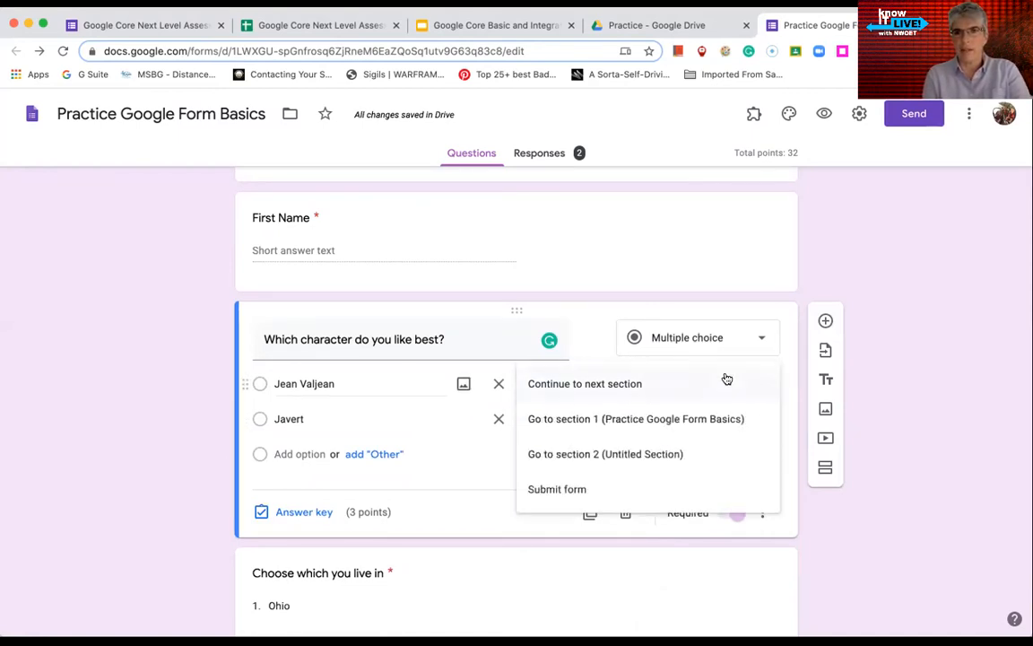
click(590, 454)
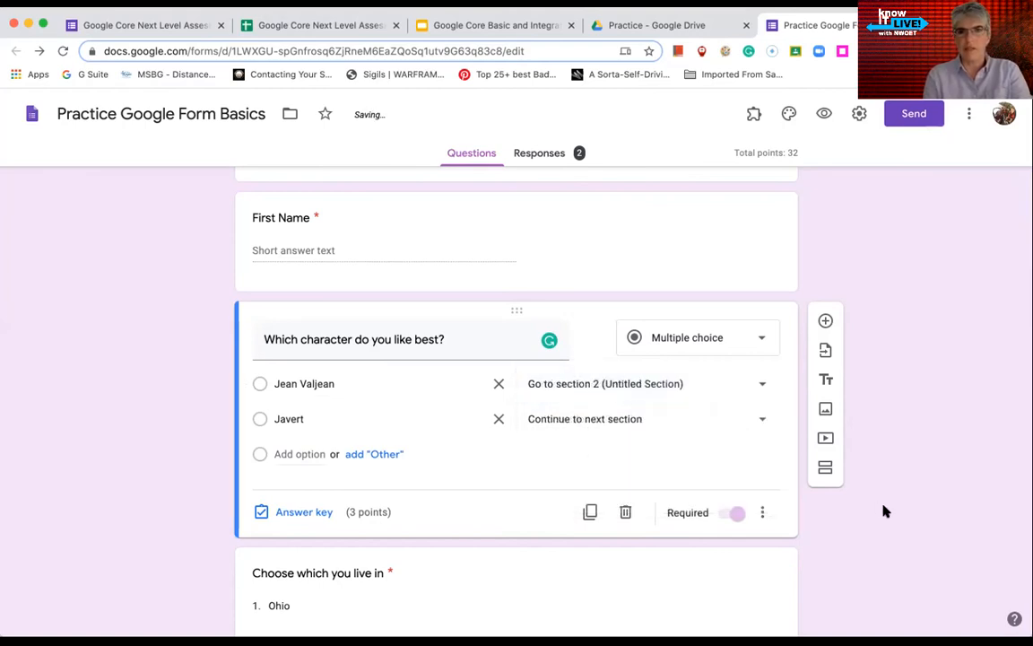
scroll(884, 512, down, 20)
scroll(884, 511, down, 2)
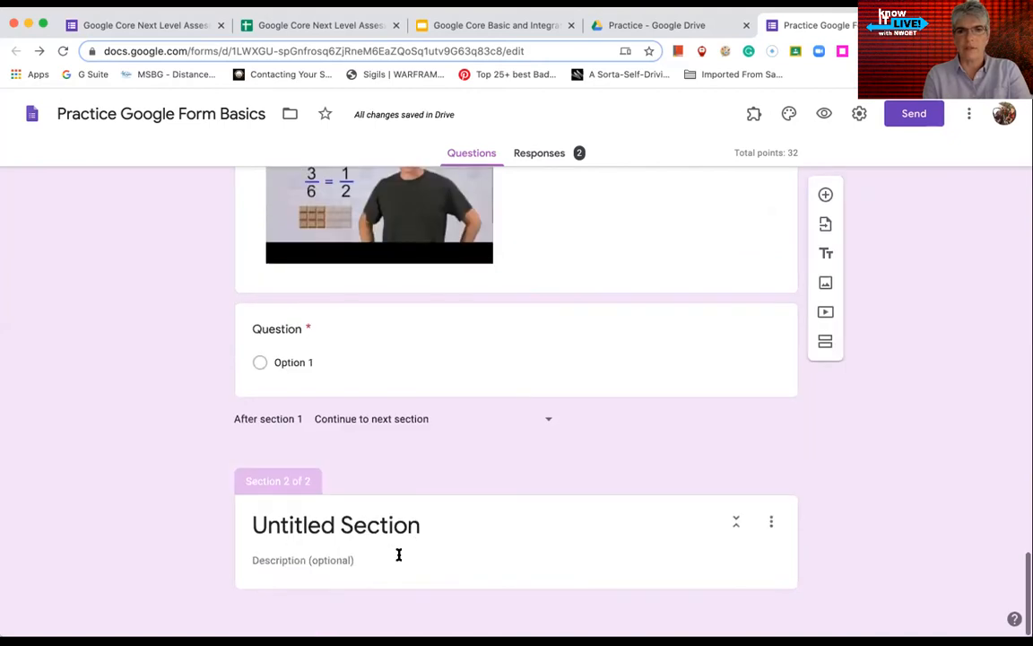
Title section 2 'Jean Valjean', add and copy the question 'Explain what you liked about Jean Valjean', then add a section
click(360, 525)
text(Jean )
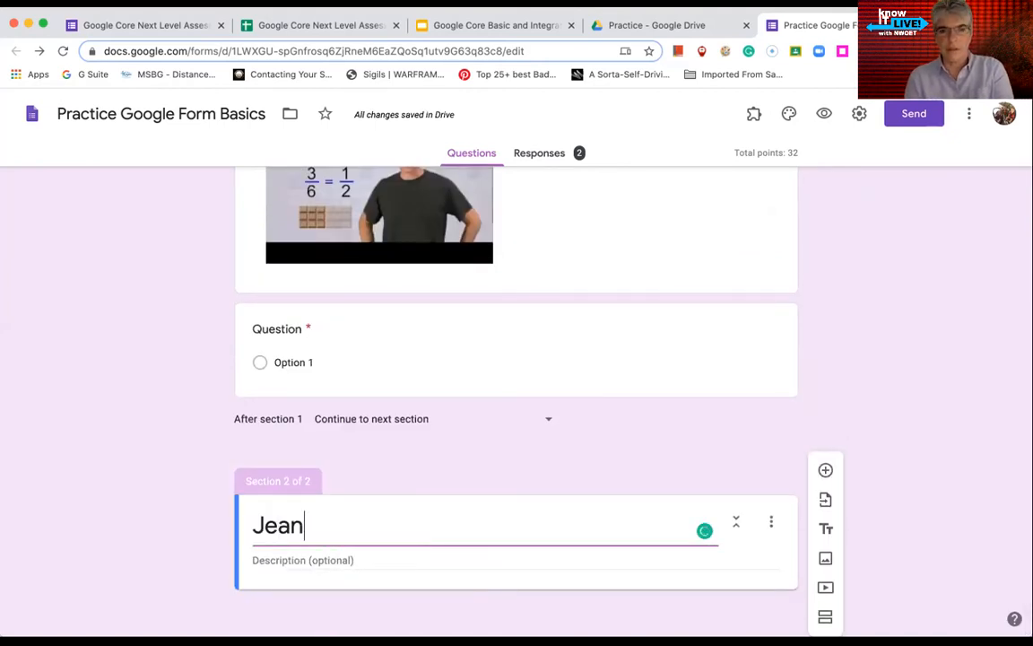
text(Valjean)
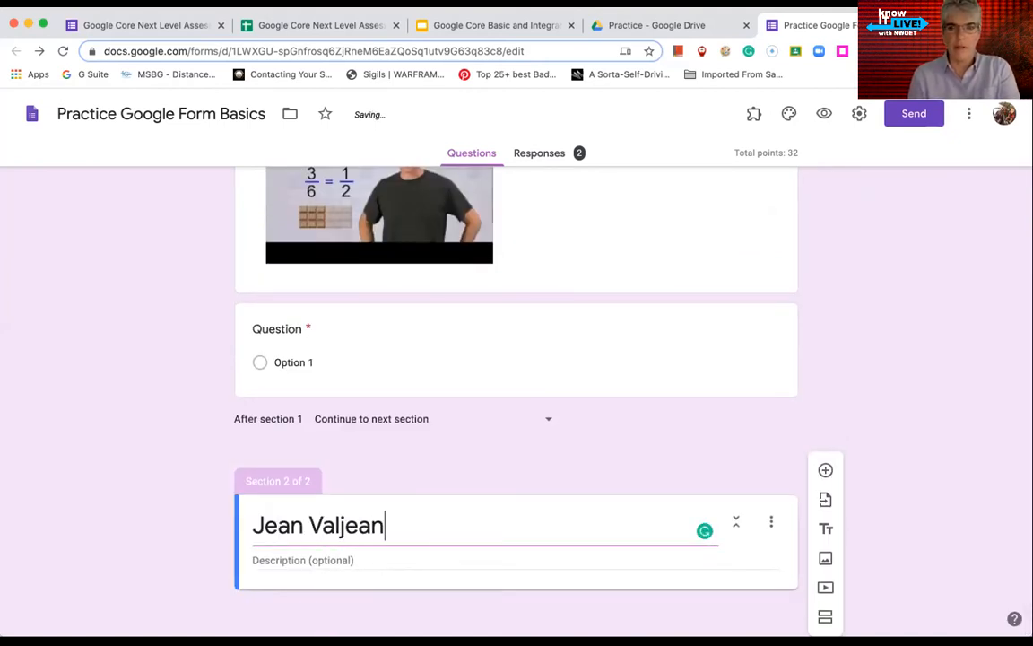
click(825, 471)
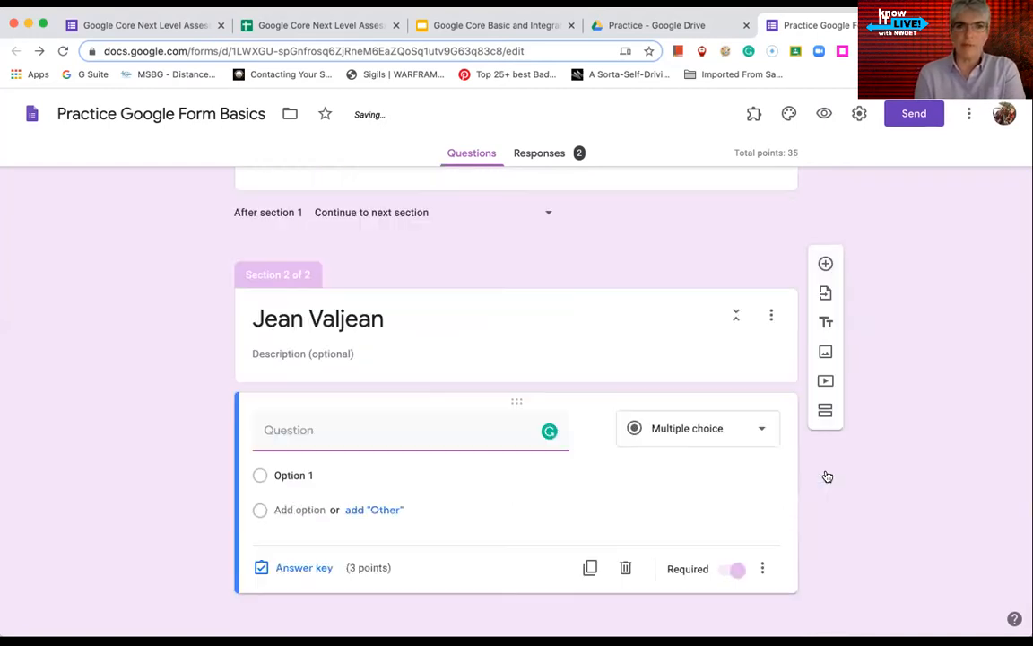
text(Explain what you like)
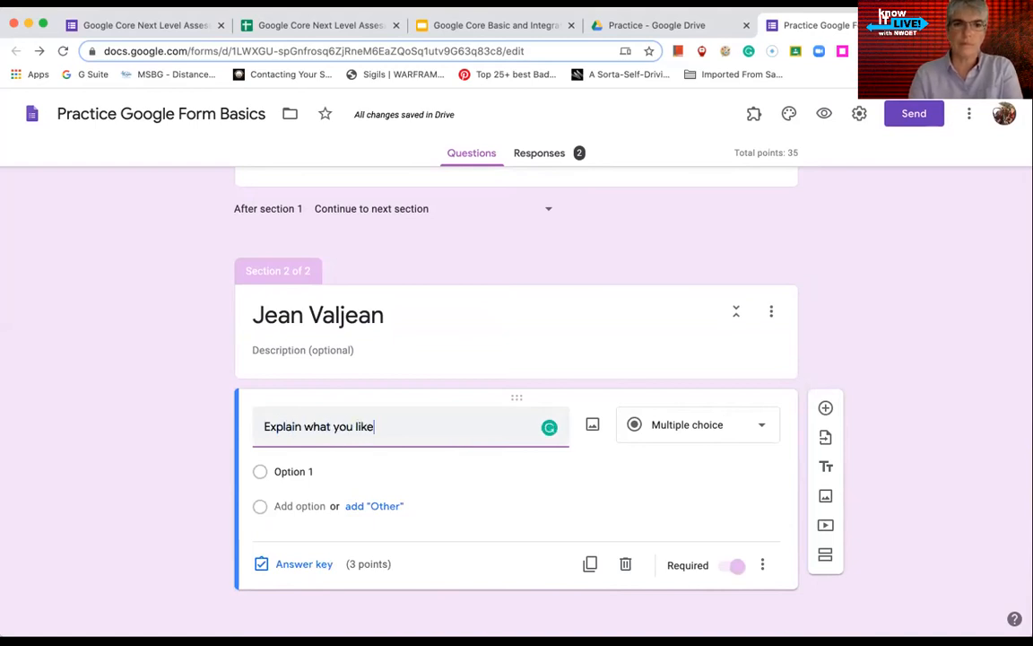
text(d about Ja)
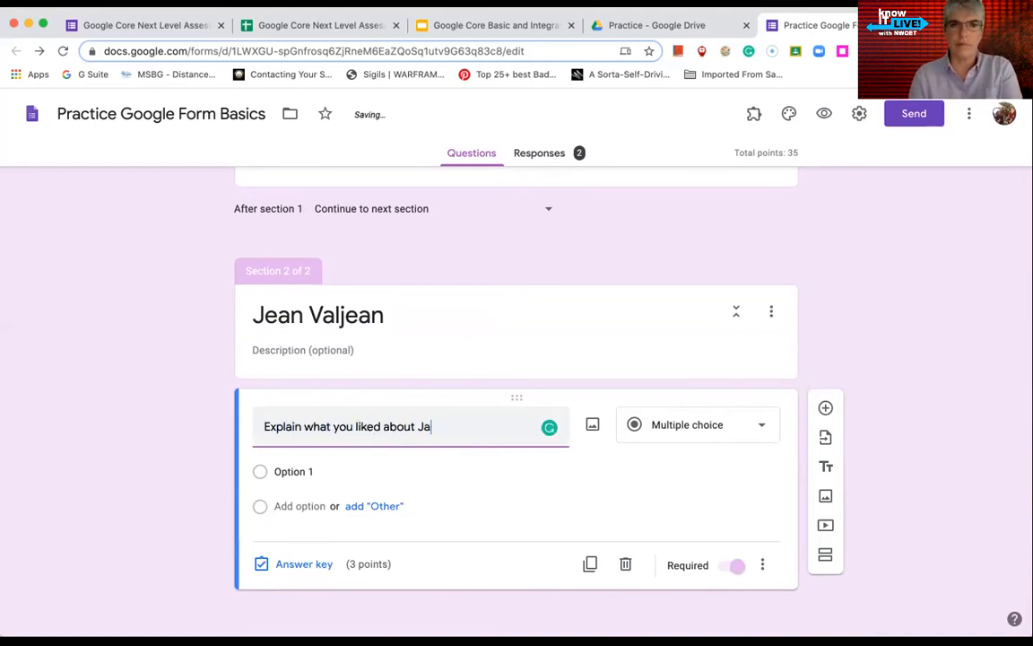
key(BackSpace)
text(ean)
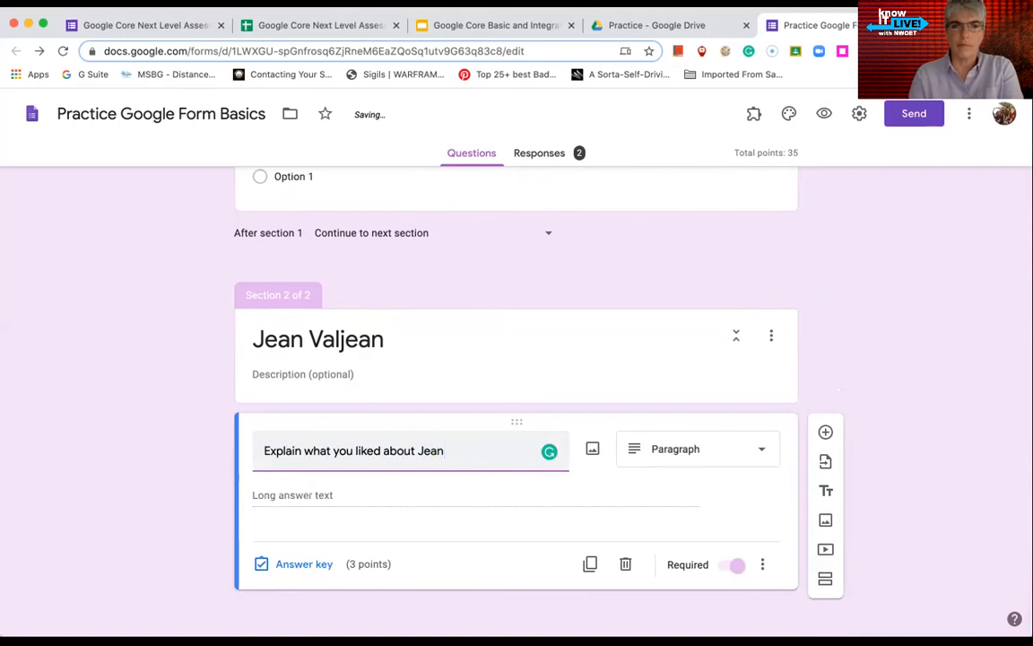
text( Valjean)
drag(492, 450, 259, 446)
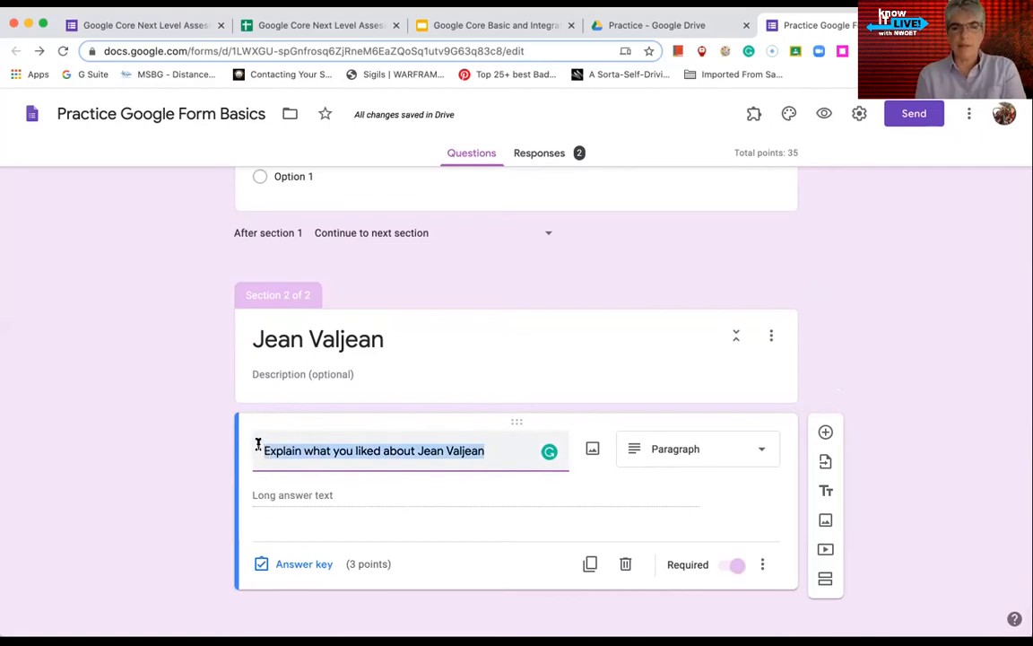
click(825, 578)
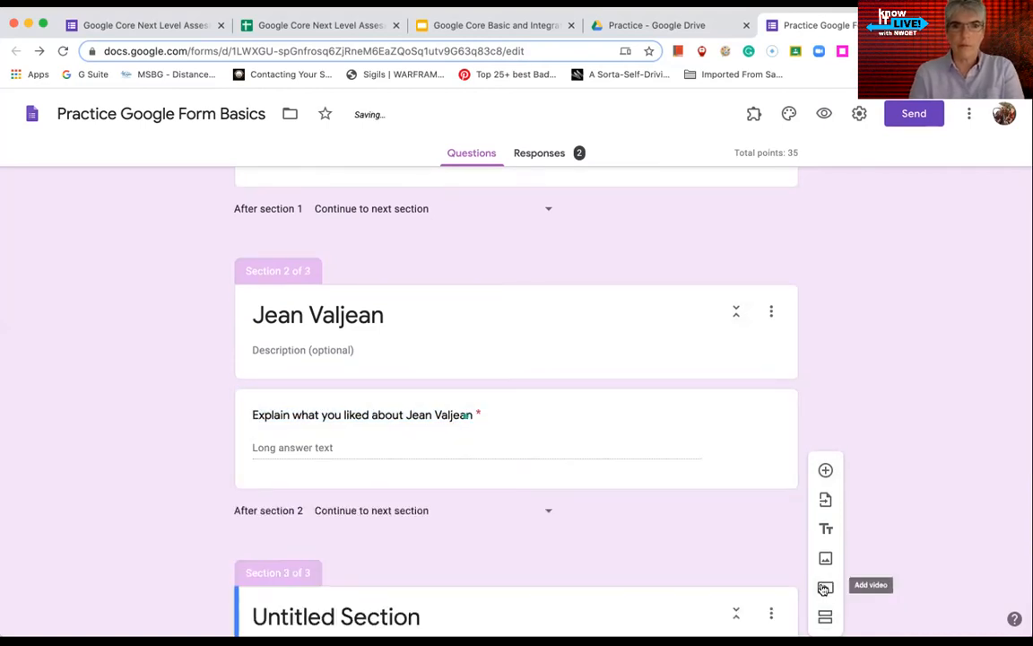
Title section 3 'Javert' and paste the copied question, reworded to ask about Javert
scroll(630, 590, down, 2)
click(392, 518)
text(Javert)
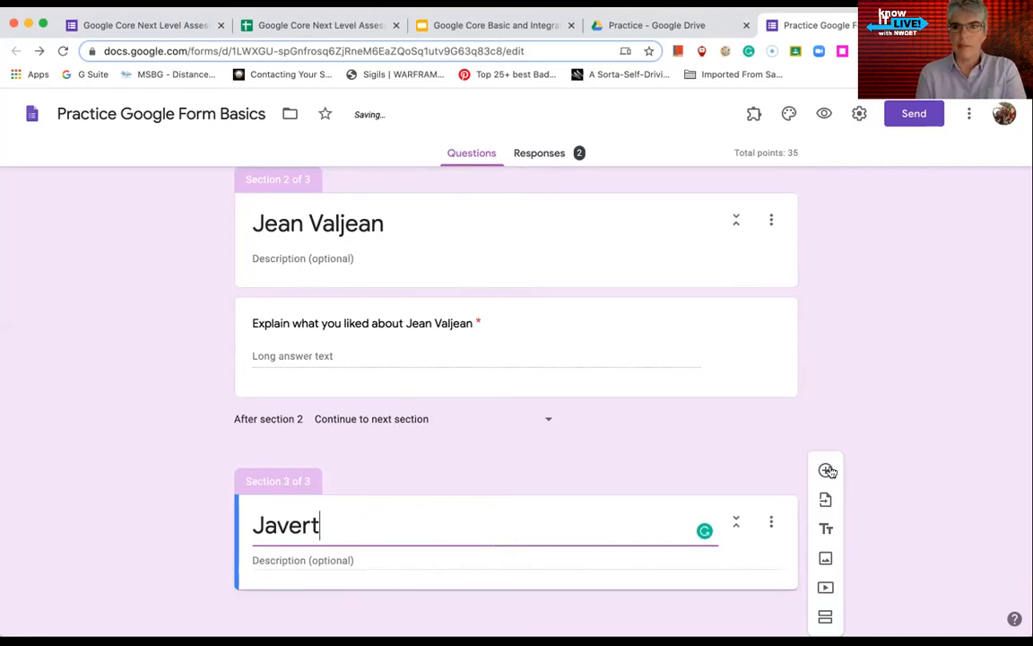
click(826, 470)
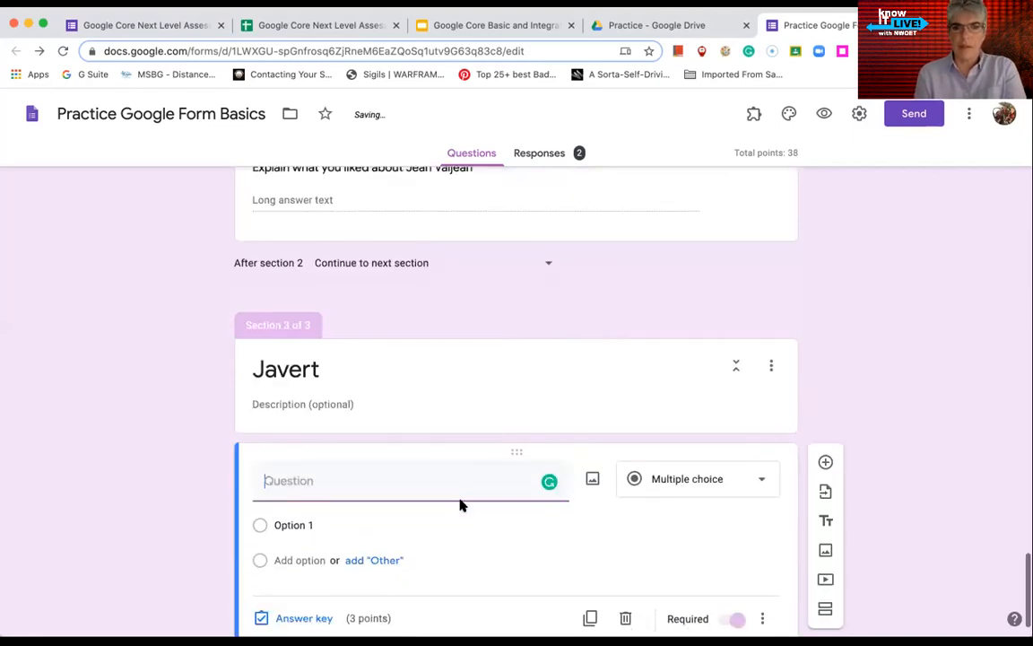
text(Explain what you liked about Jean Valjean)
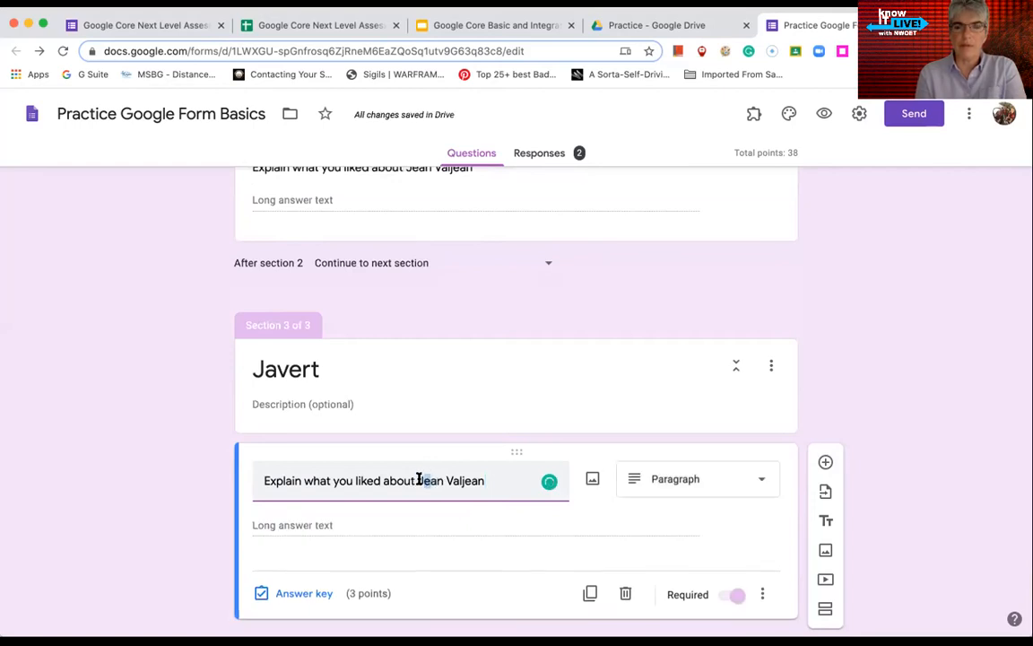
drag(428, 480, 484, 480)
key(BackSpace)
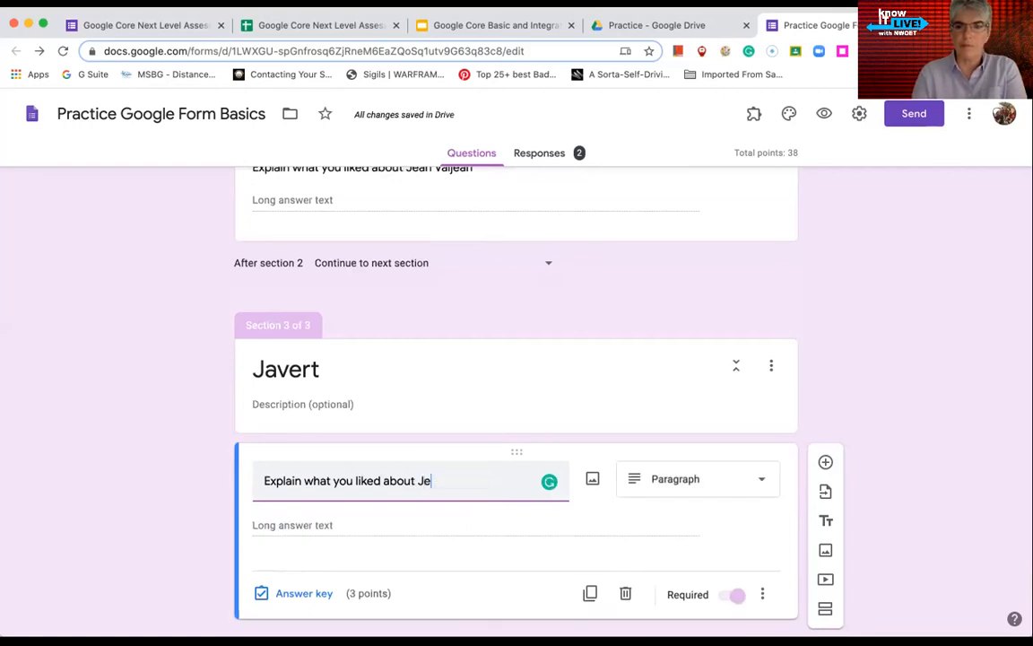
text(avert)
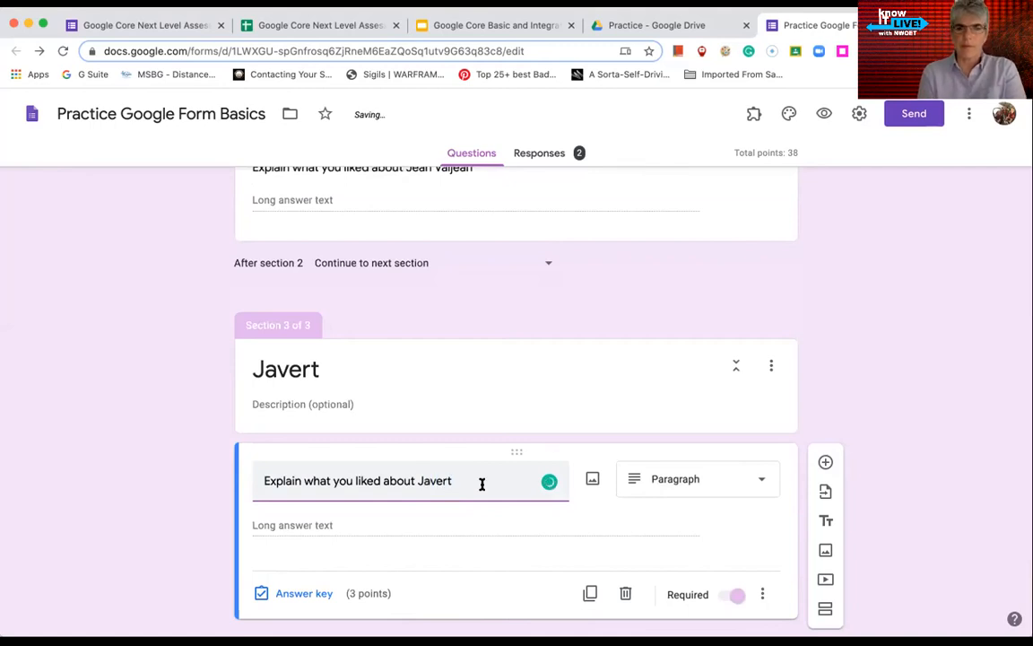
scroll(376, 512, down, 1)
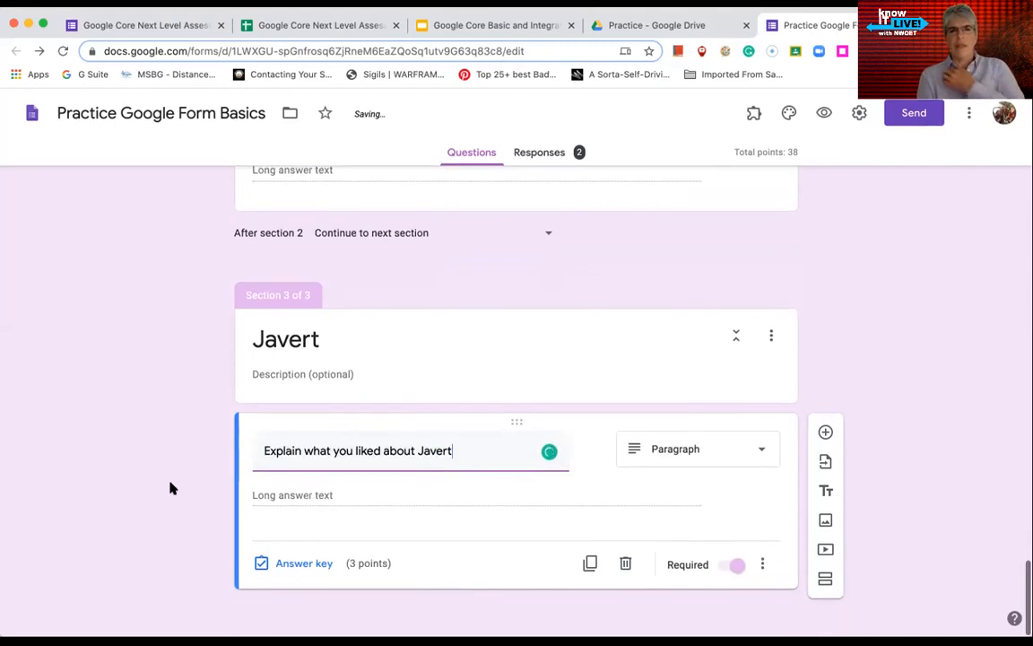
scroll(172, 487, up, 20)
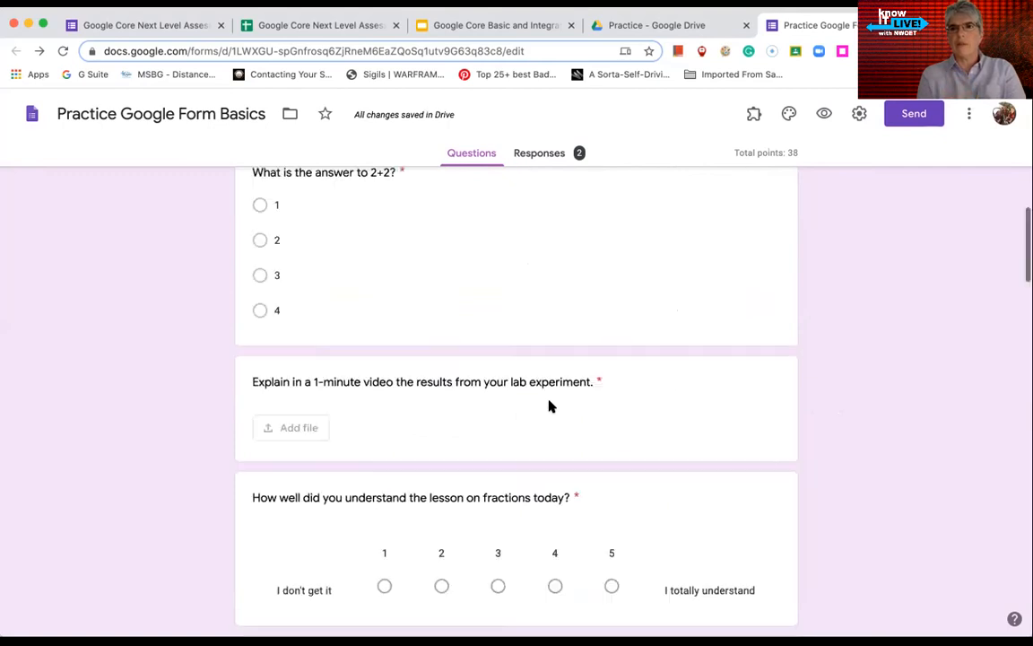
Check the character question's section routing and open the form's respondent preview
scroll(551, 407, up, 5)
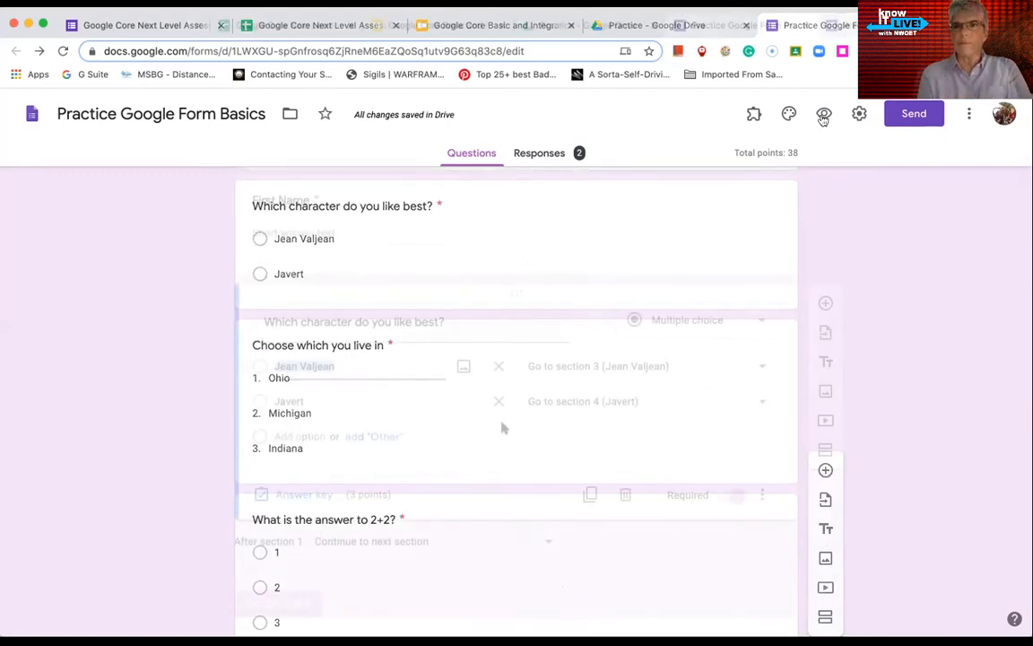
scroll(505, 427, down, 1)
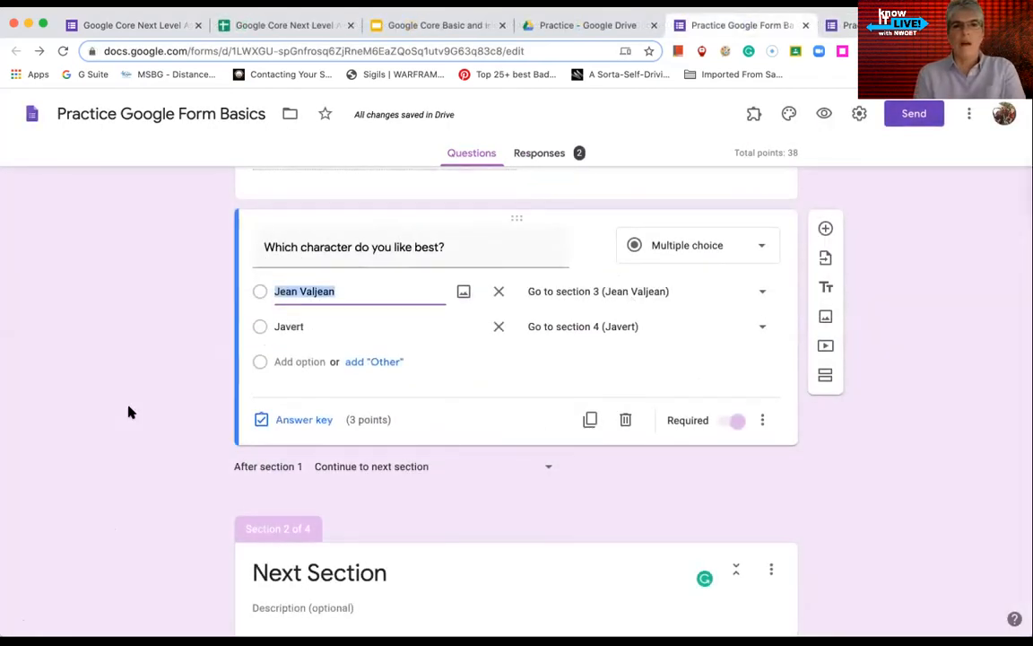
scroll(130, 412, up, 1)
scroll(129, 412, up, 1)
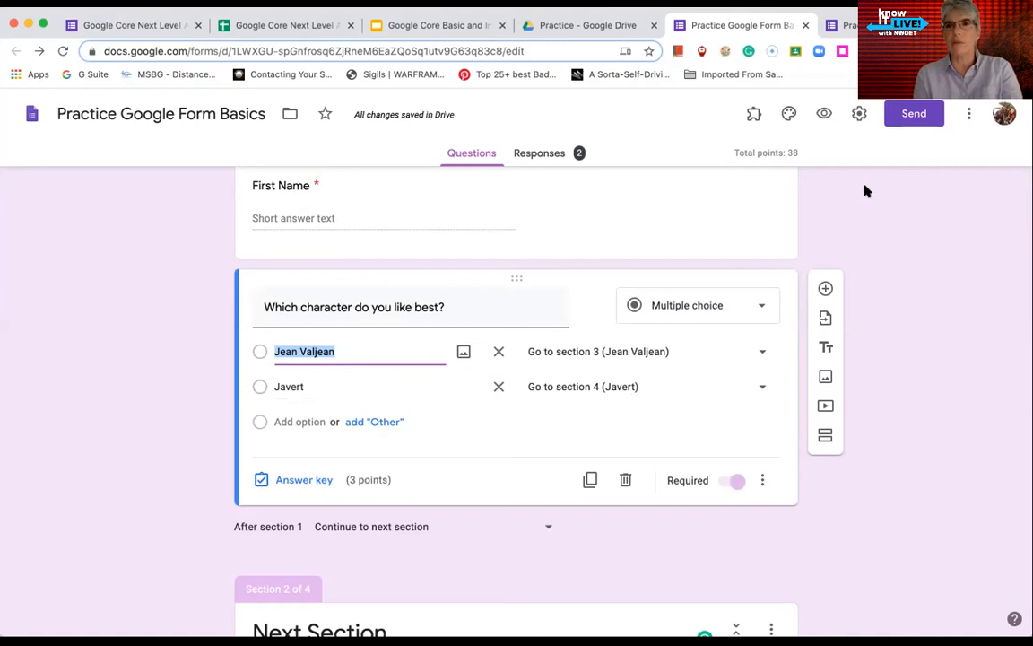
click(823, 113)
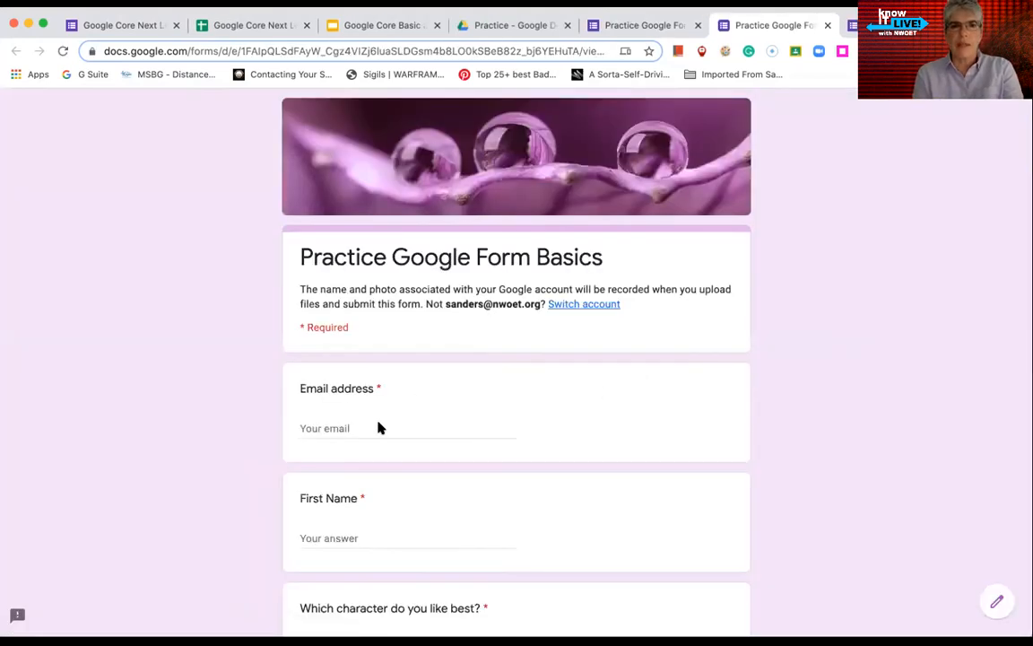
In the preview, enter an email address and first name, choose Jean Valjean, and go to the next page
click(371, 429)
key(Tab)
text(Ton)
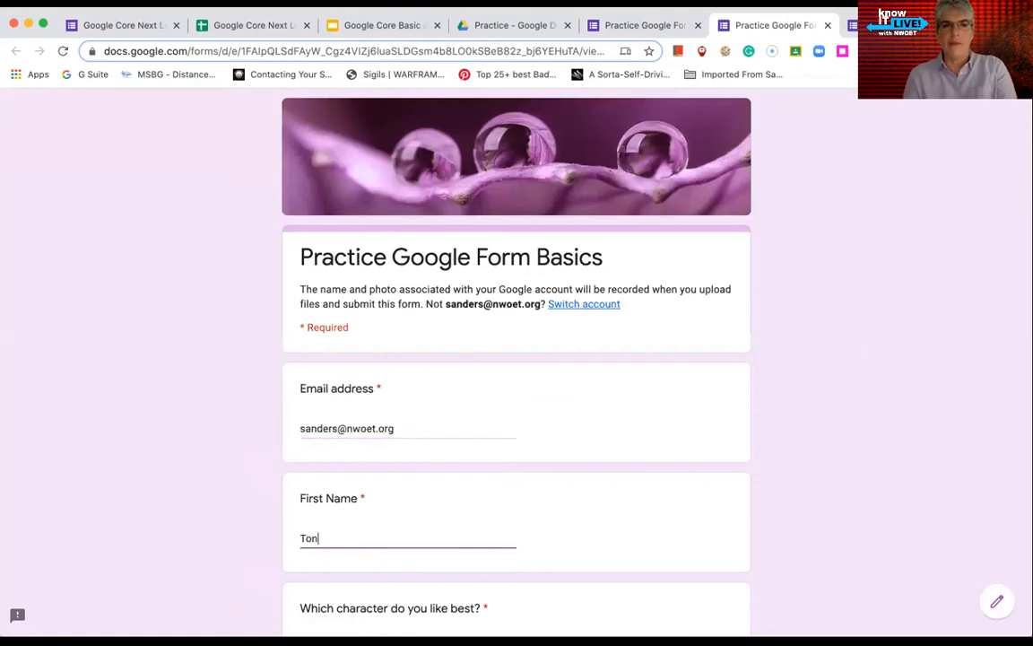
scroll(363, 440, down, 5)
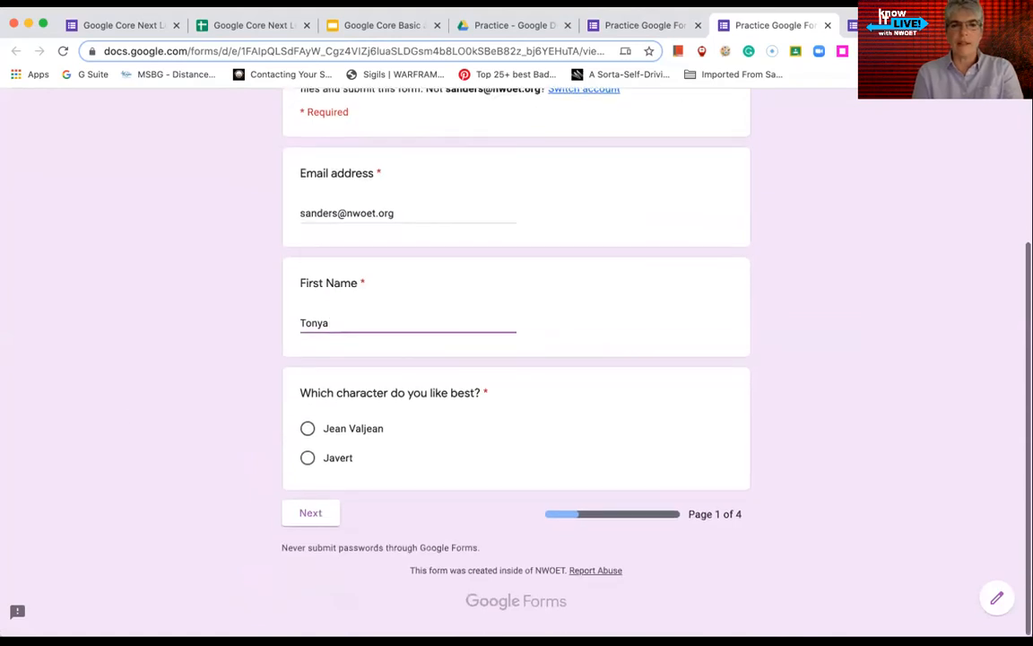
click(308, 434)
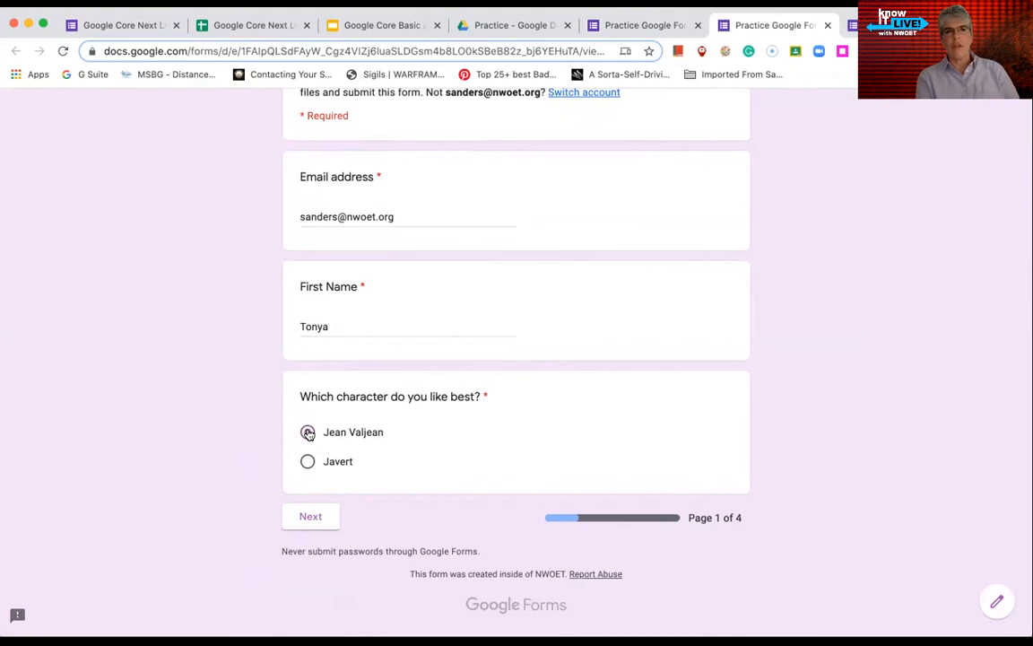
click(315, 523)
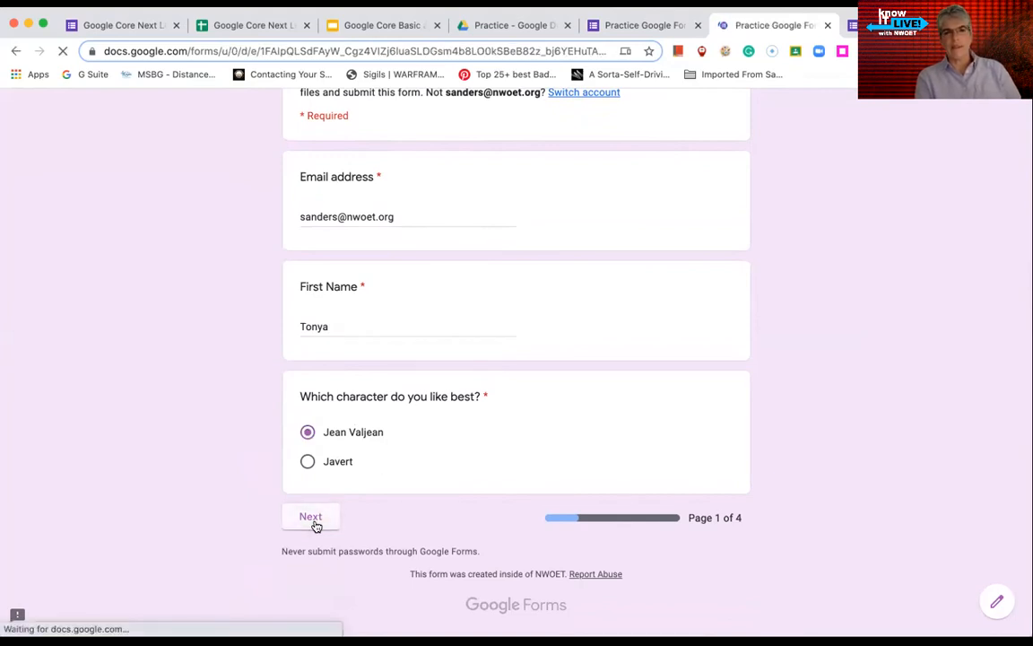